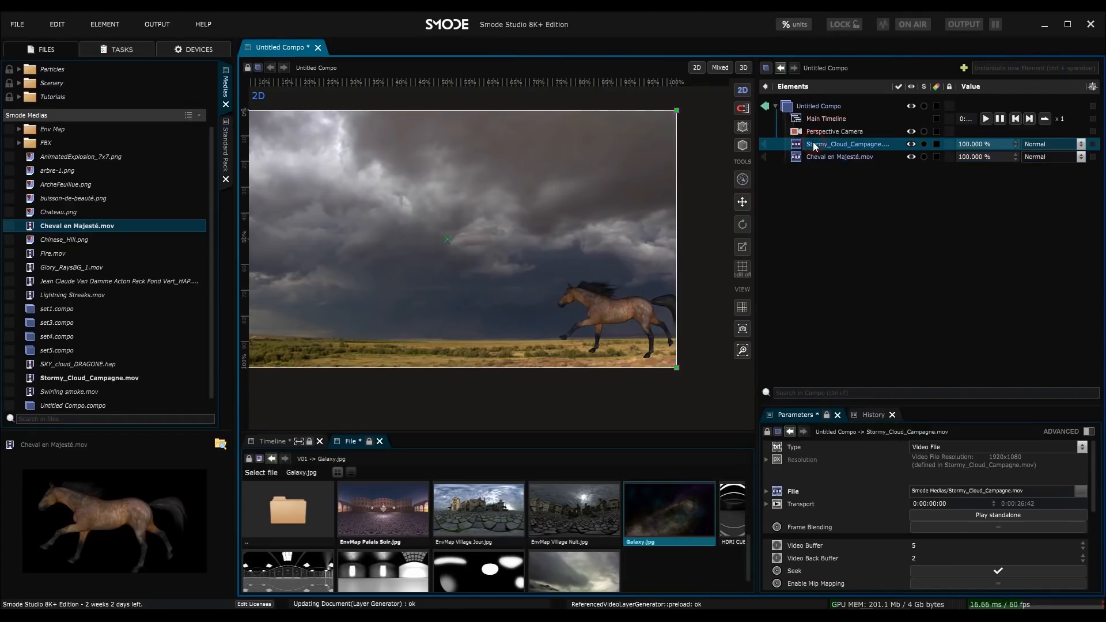
Step: Enlarge the parameters area, play the Stormy_Cloud_Campagne.mov layer with a standalone player, and show that player's parameters
drag(928, 406, 998, 265)
click(974, 372)
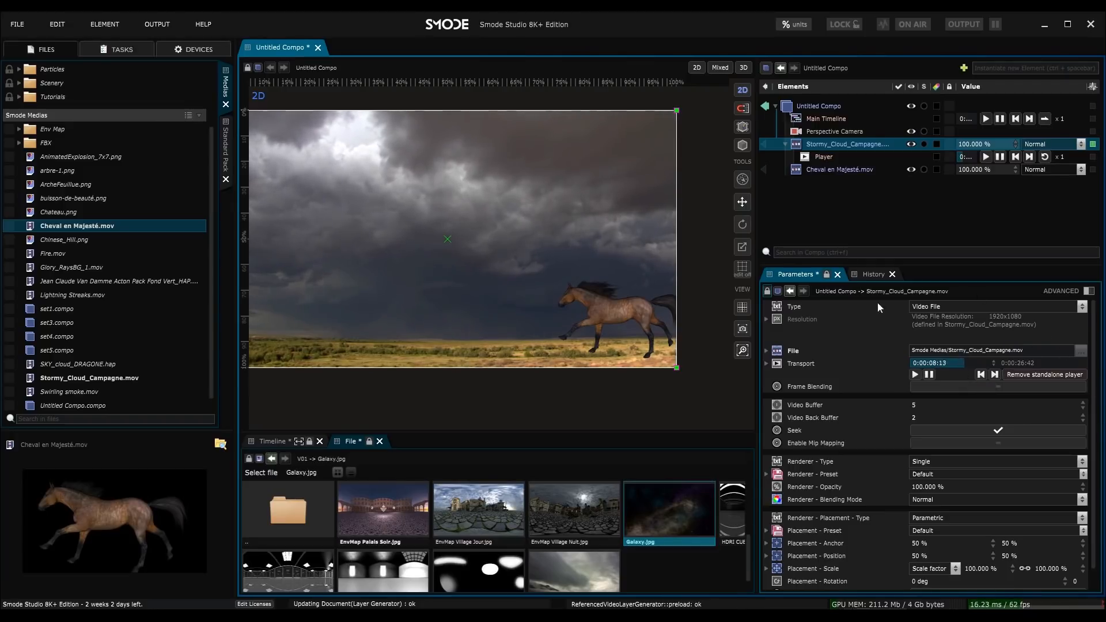
click(821, 156)
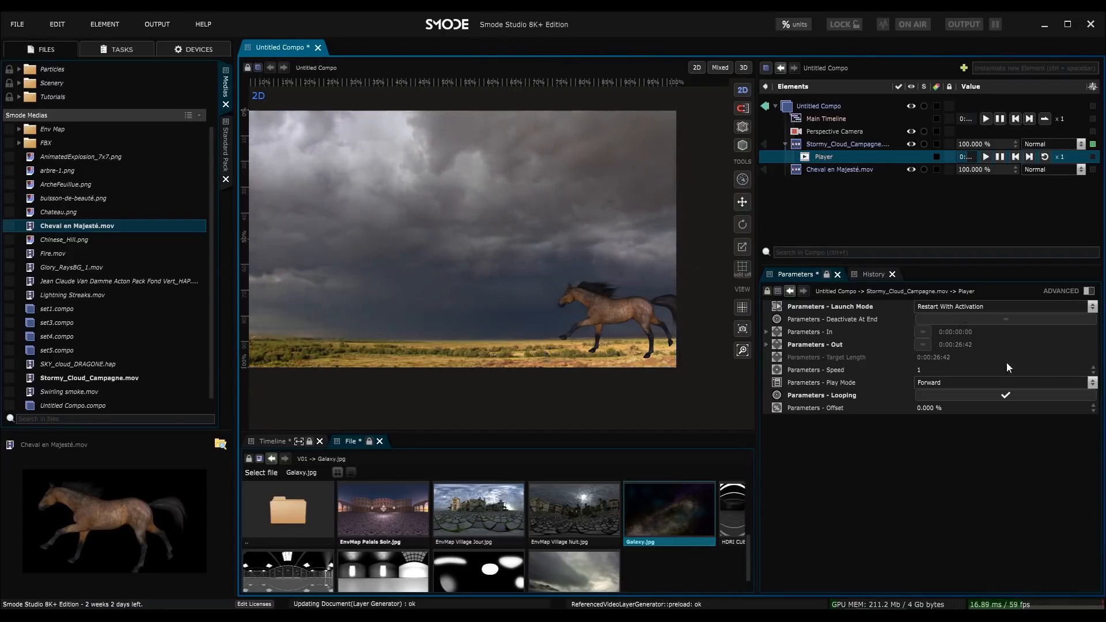
drag(550, 270, 555, 252)
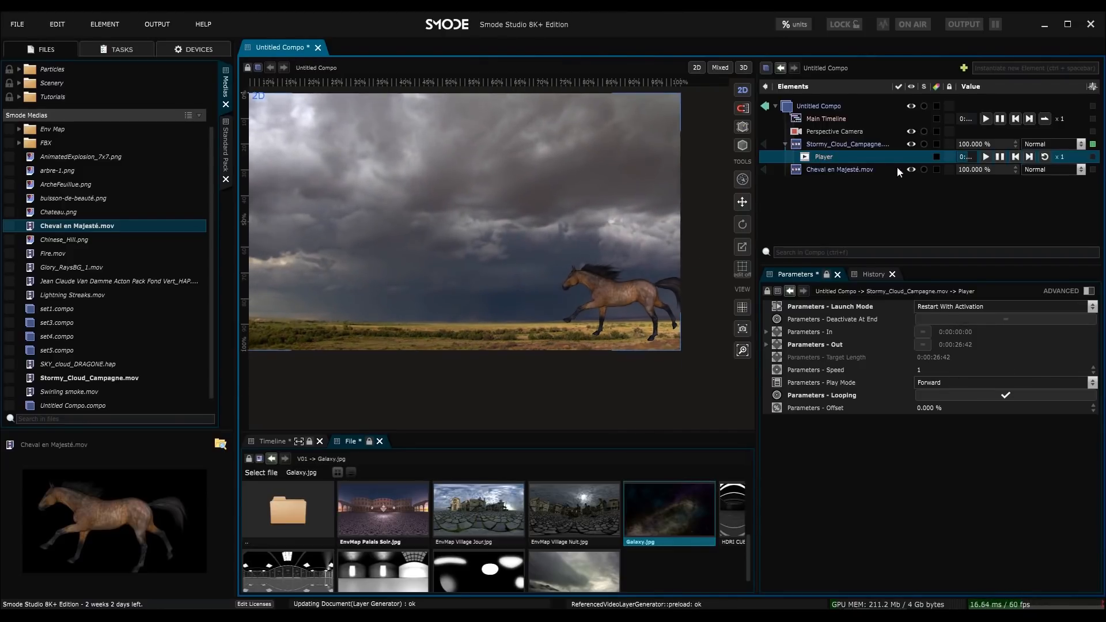
Step: Play the Cheval en Majesté.mov layer with a standalone player and show that player's parameters
click(841, 170)
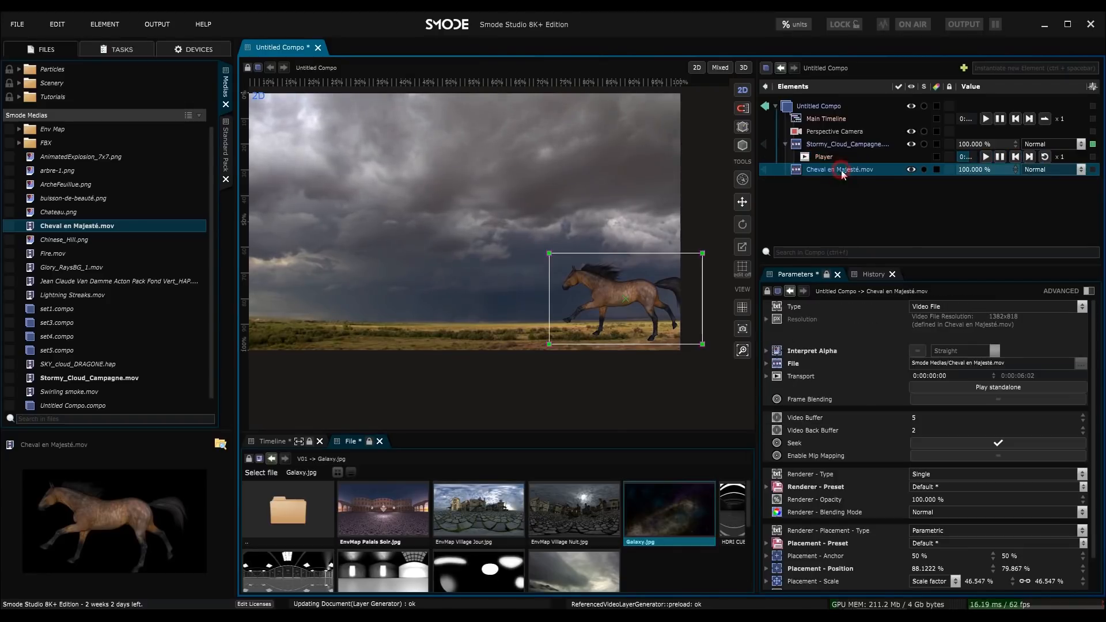
click(980, 388)
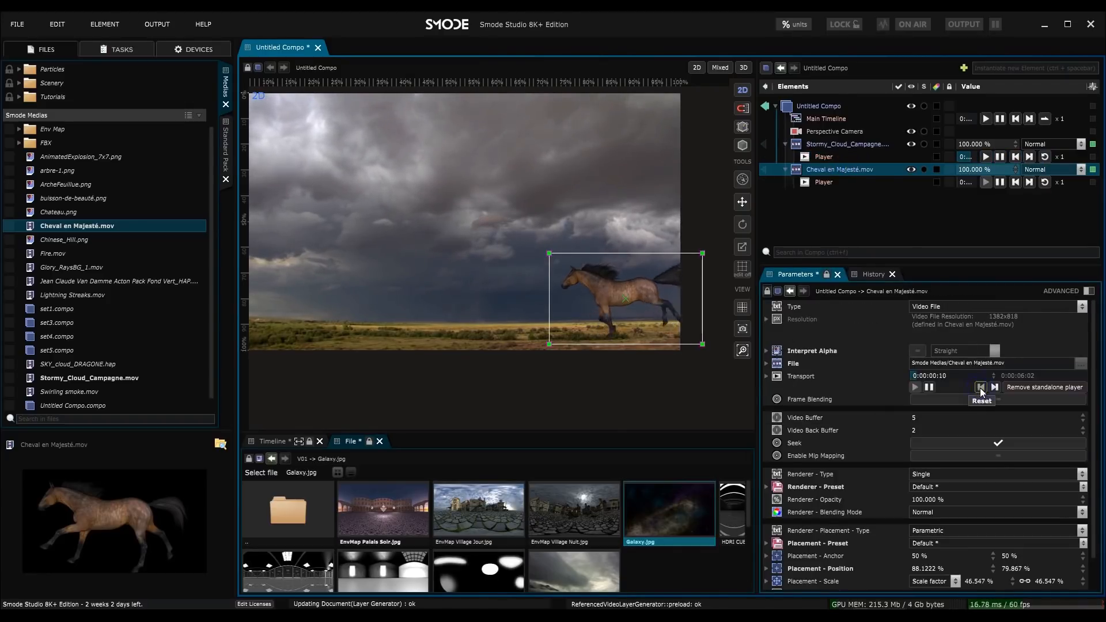
click(812, 184)
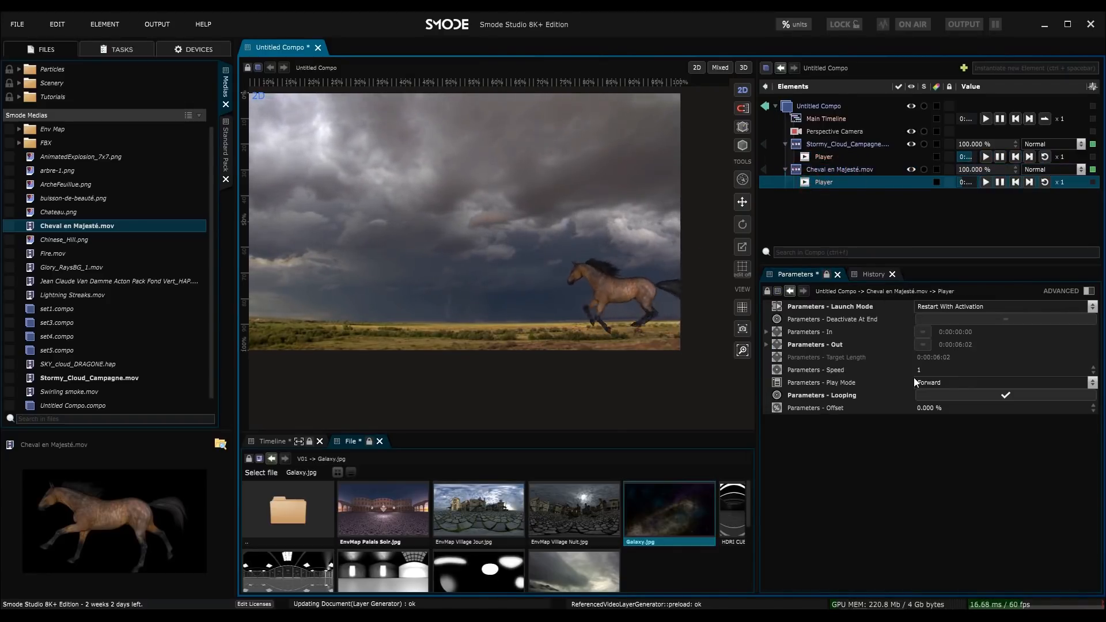
Step: Enable custom In and Out points on the horse video's player, setting In to 0:00:00:01 and Out to 0:00:00:25
click(970, 337)
text(1)
click(922, 345)
click(943, 344)
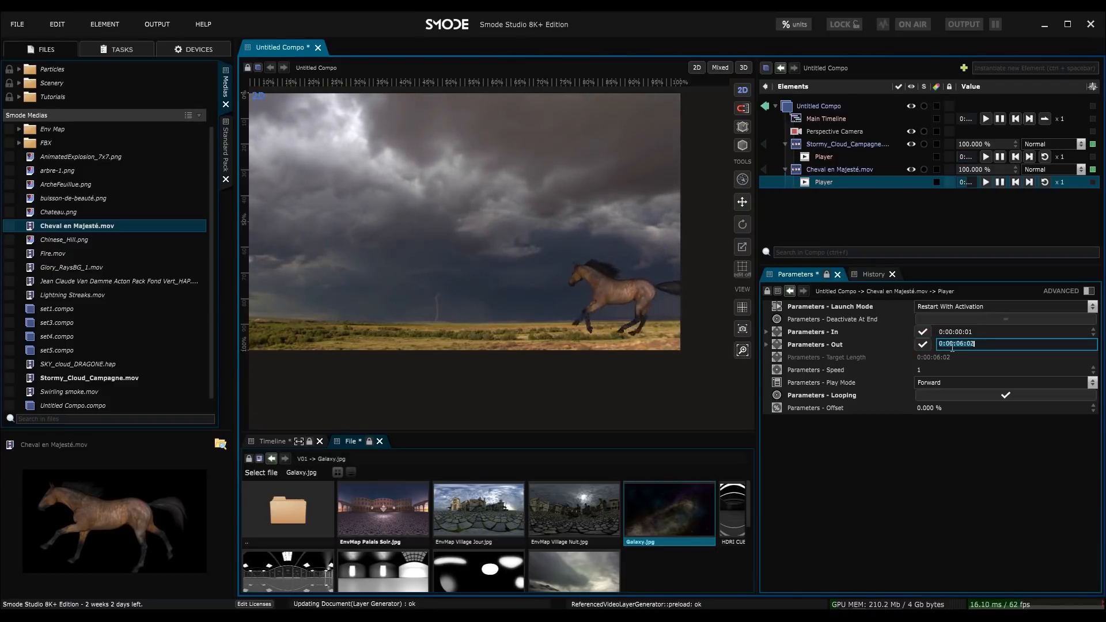
text(25)
key(Return)
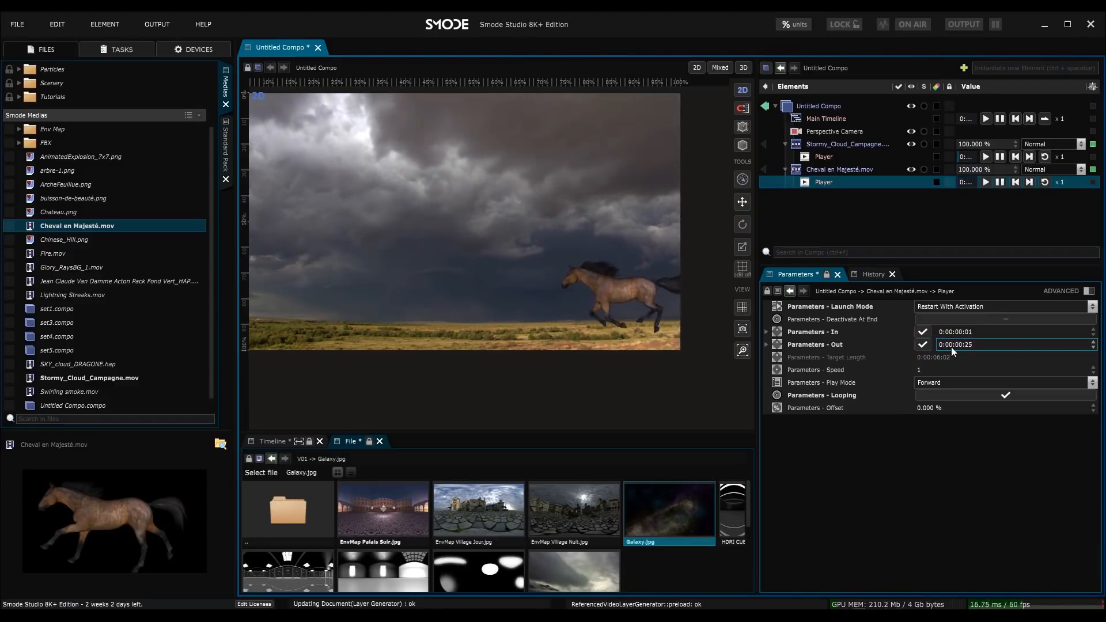
Step: Check the horse video's transport time and set its player's play mode to Ping Pong
scroll(599, 306, up, 2)
click(832, 170)
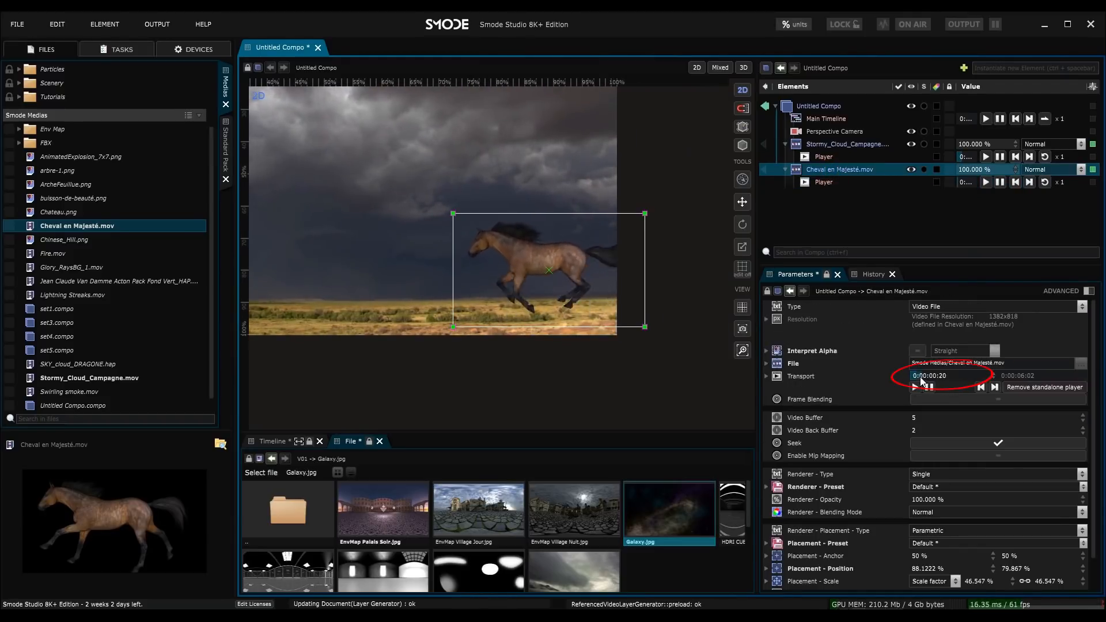
click(824, 182)
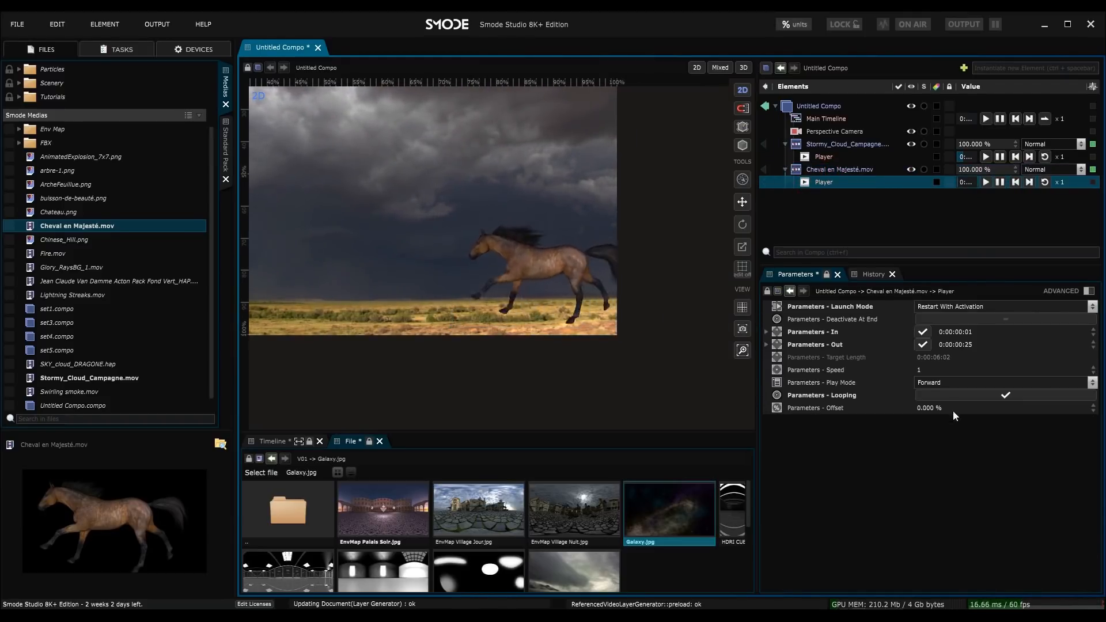
click(939, 384)
click(950, 418)
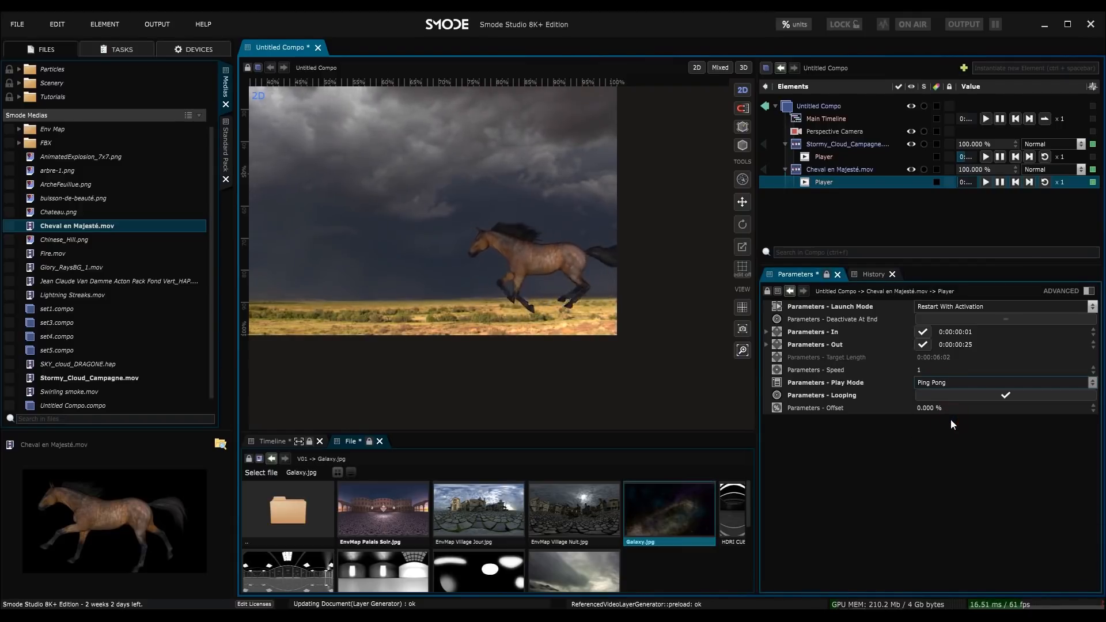
Step: Return the horse player's play mode to Forward and disable its custom In and Out points
click(939, 385)
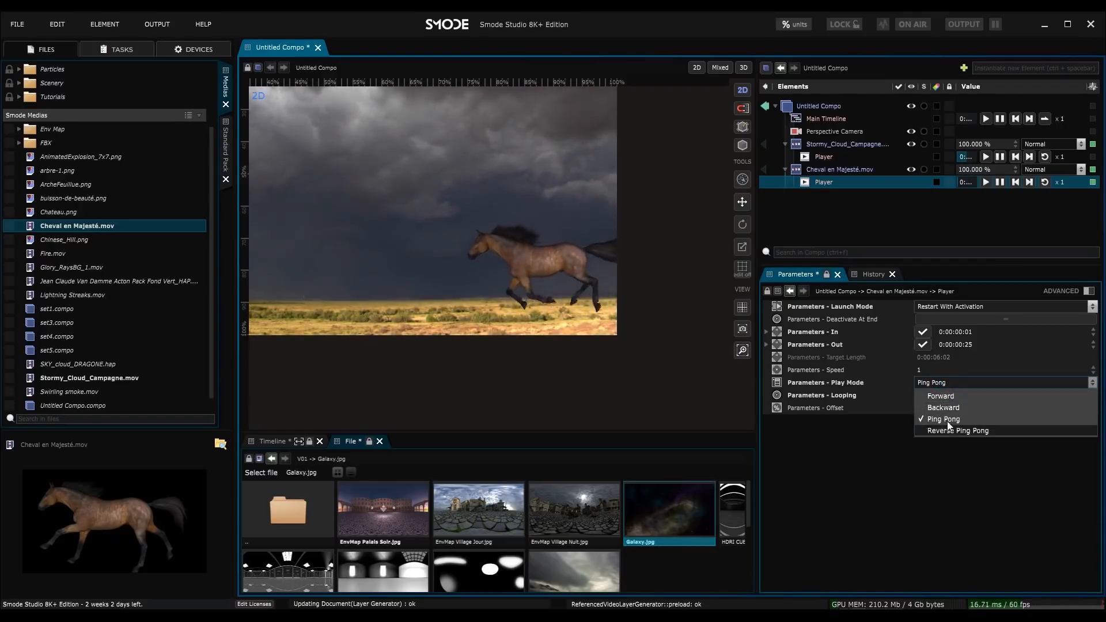
click(941, 395)
click(923, 333)
click(923, 345)
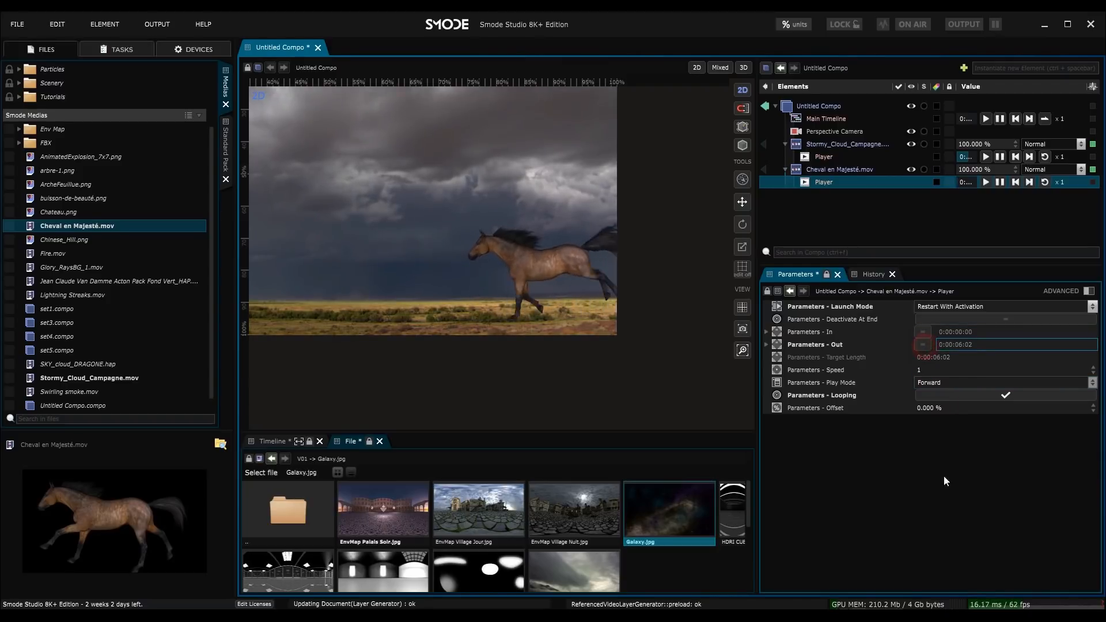
Step: Try an In point of 1:02:03:04 on the horse video's player, and disable the custom In point again
click(922, 333)
double_click(952, 334)
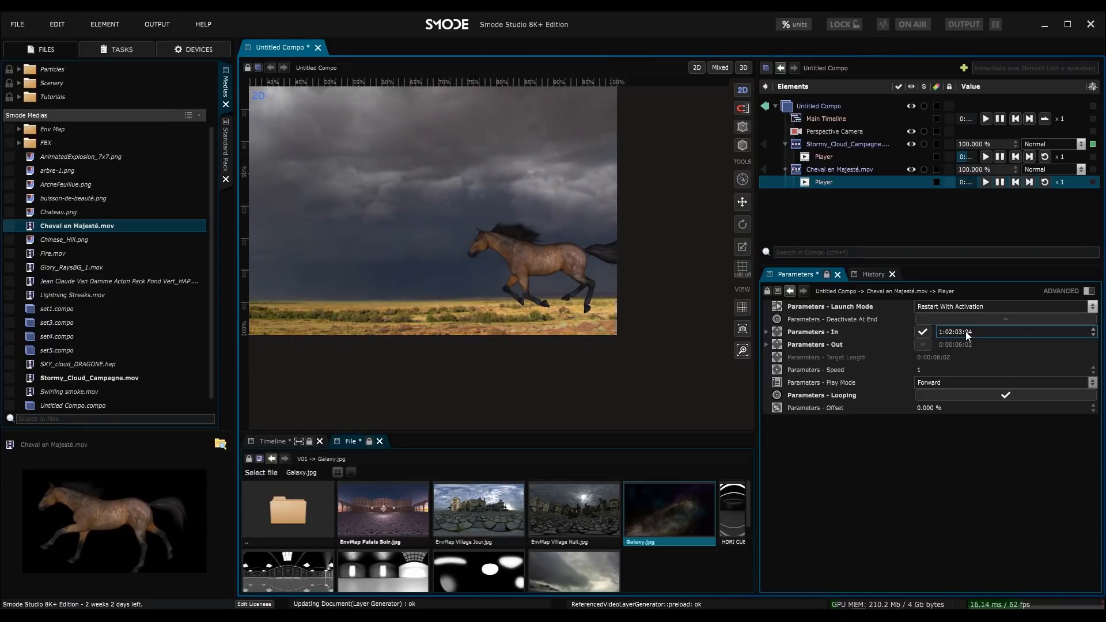
click(923, 332)
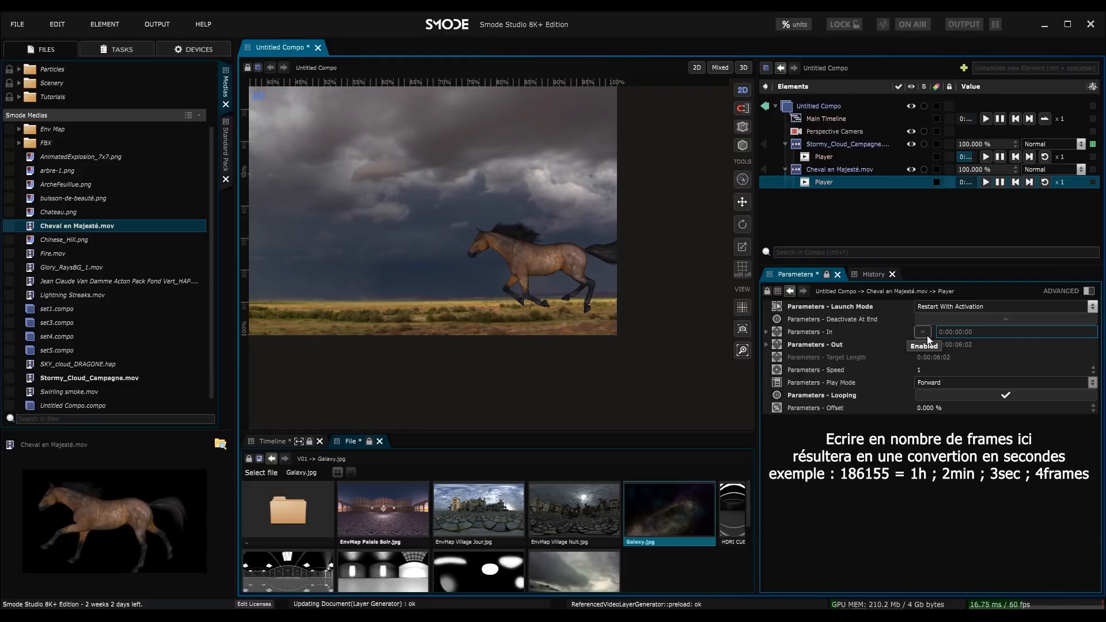
Step: Play the horse video and try out its player's speed multiplier, ending at a speed of 1
click(989, 184)
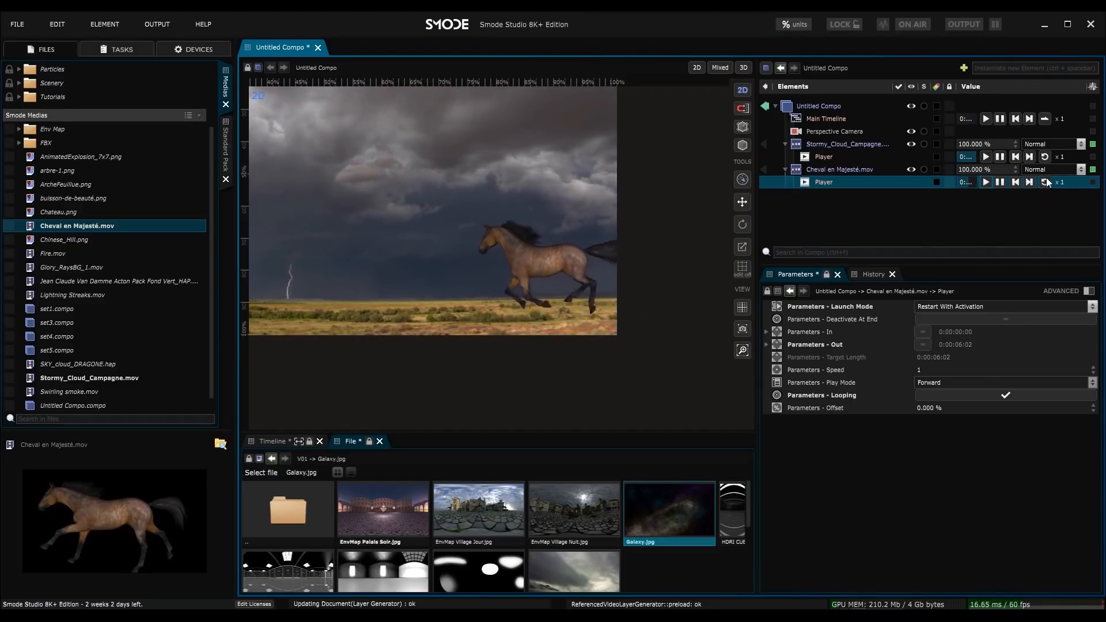
double_click(1060, 182)
text(3.16)
scroll(1074, 180, down, 2)
scroll(550, 283, down, 2)
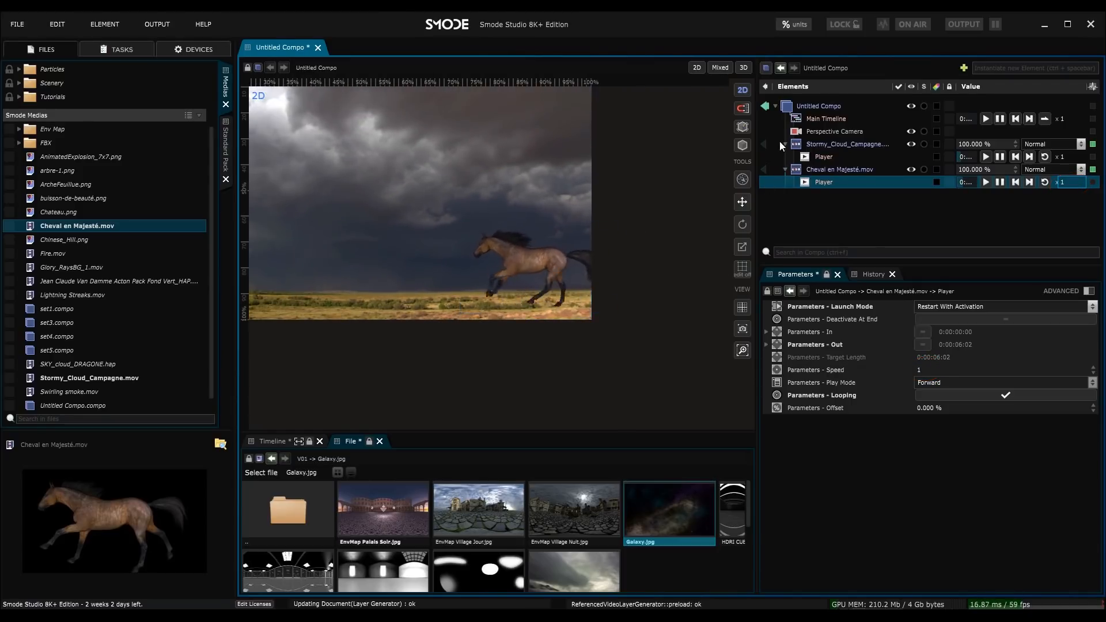
Step: Collapse both video layers in the element tree and bring the whole composition canvas into view
click(784, 144)
click(785, 158)
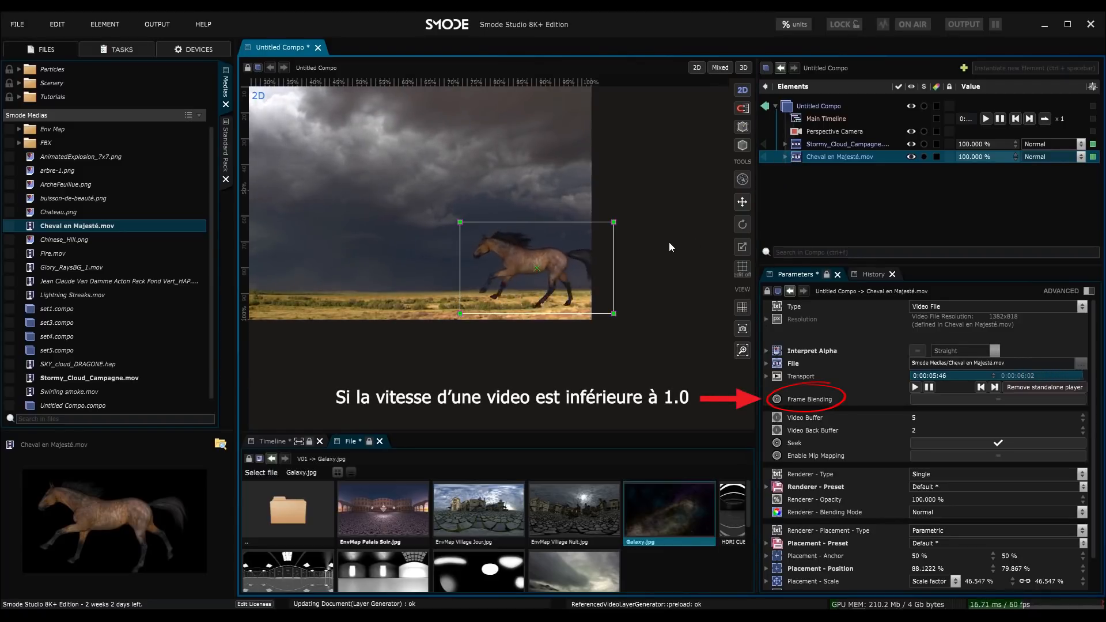
scroll(668, 244, down, 2)
drag(636, 251, 658, 246)
scroll(600, 278, down, 1)
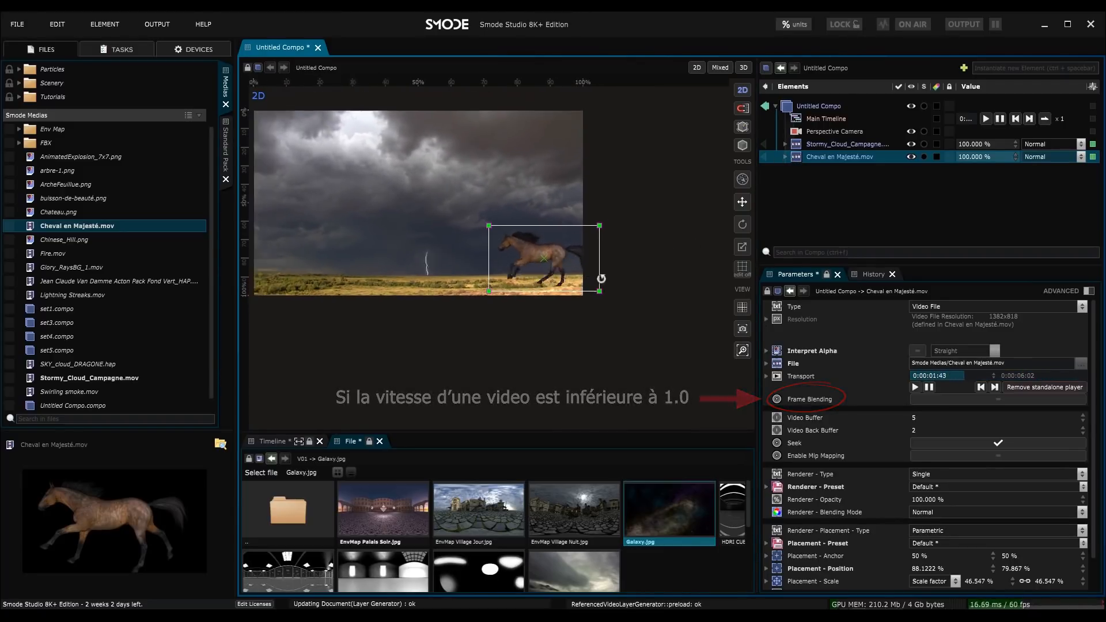
Step: Move the horse layer off the canvas's left edge and back to about 48% horizontal and 84% vertical position
scroll(601, 278, down, 1)
drag(592, 275, 550, 291)
drag(857, 263, 859, 205)
scroll(577, 313, up, 2)
mouse_move(577, 314)
mouse_down()
mouse_move(529, 300)
mouse_move(677, 288)
mouse_move(345, 281)
mouse_up()
scroll(678, 288, down, 2)
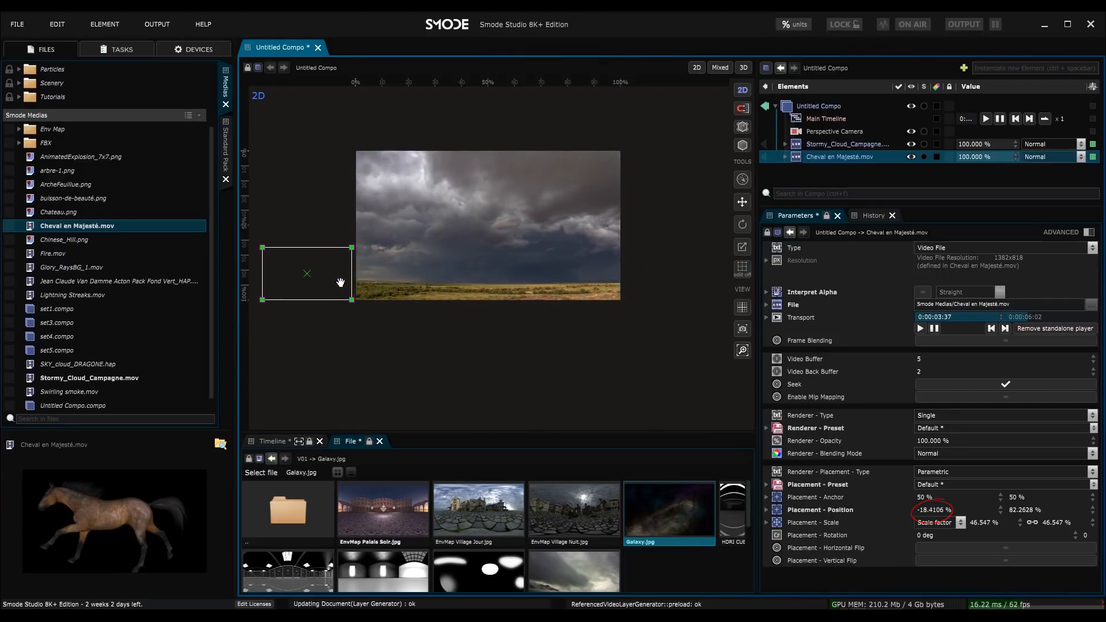
drag(480, 293, 517, 285)
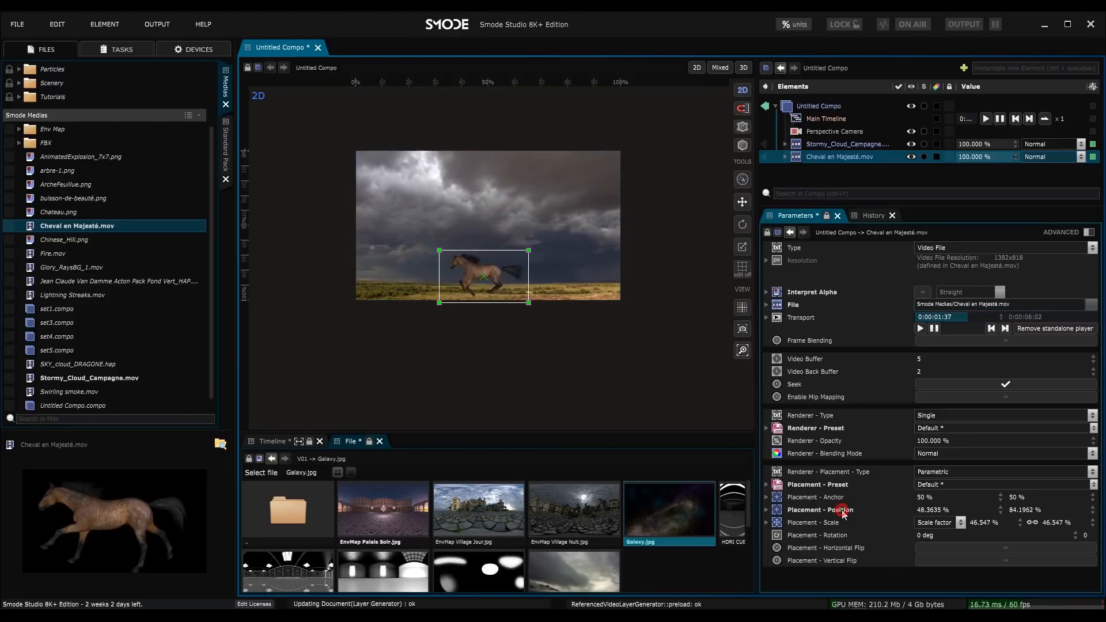
Step: Create a linear loop on the horse layer's horizontal placement position and show the loop's parameters
right_click(927, 509)
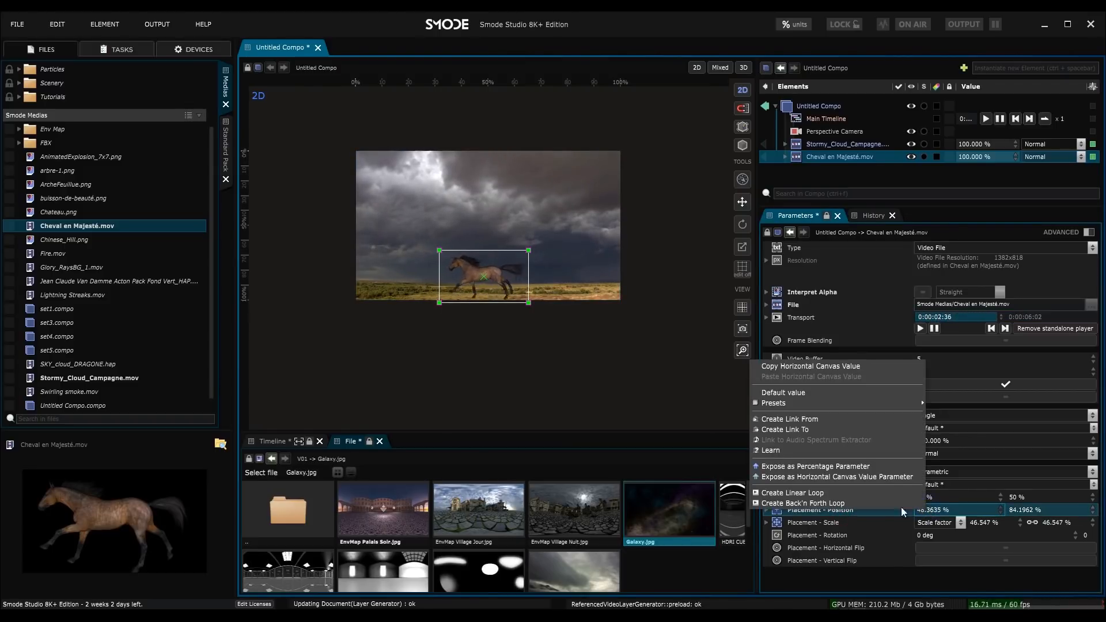
click(844, 500)
drag(880, 207, 874, 306)
double_click(824, 145)
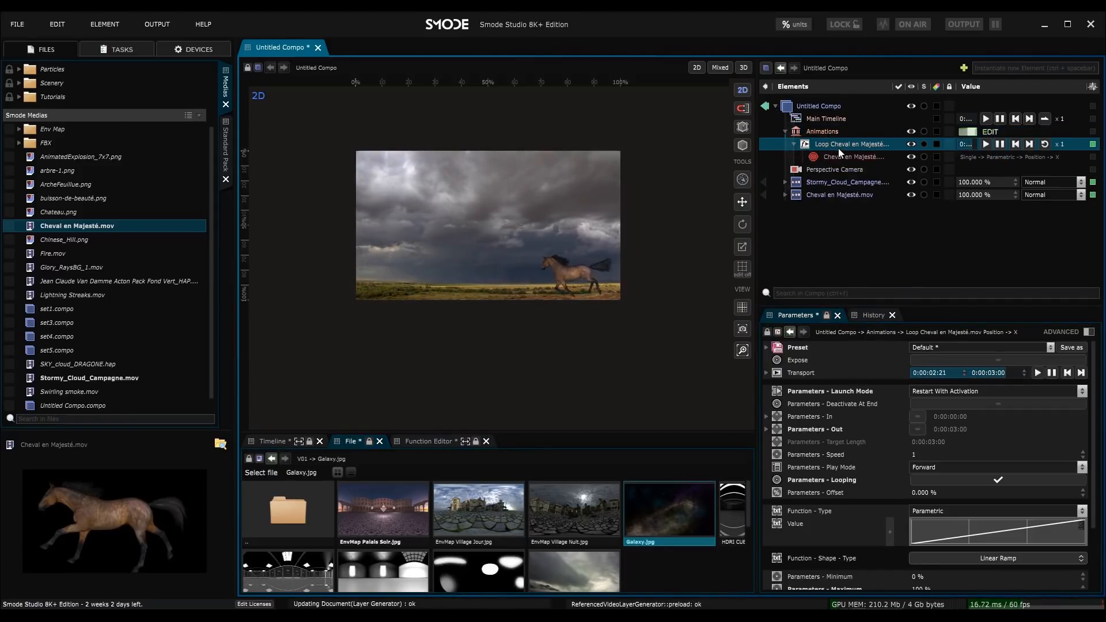
Step: Expand the horse layer's placement position and follow its X component's link to the animation target
click(827, 196)
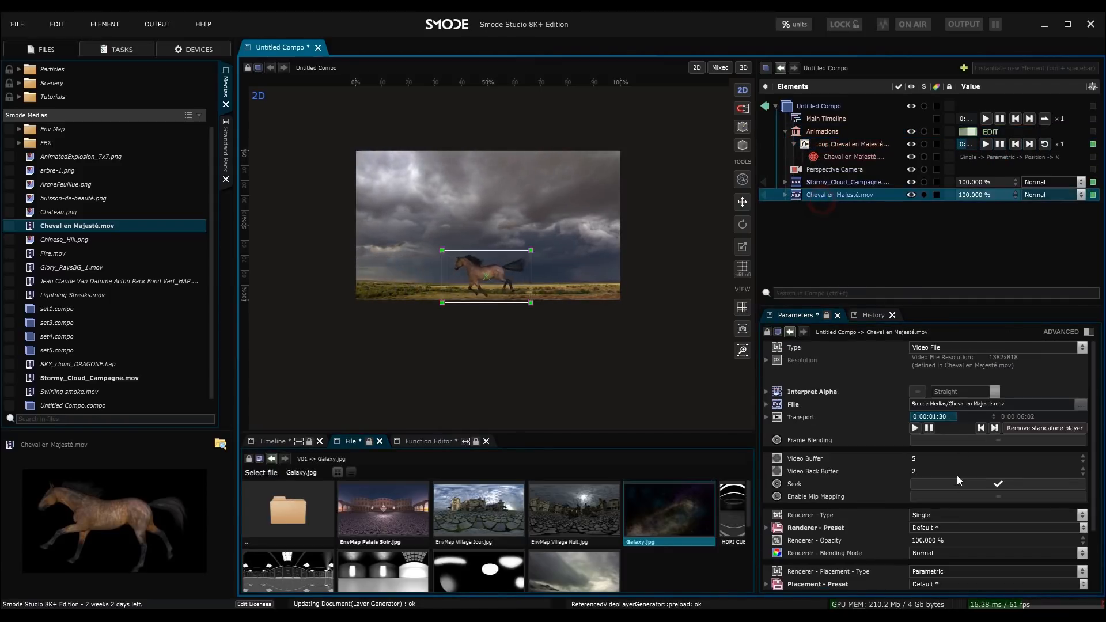
scroll(970, 506, down, 3)
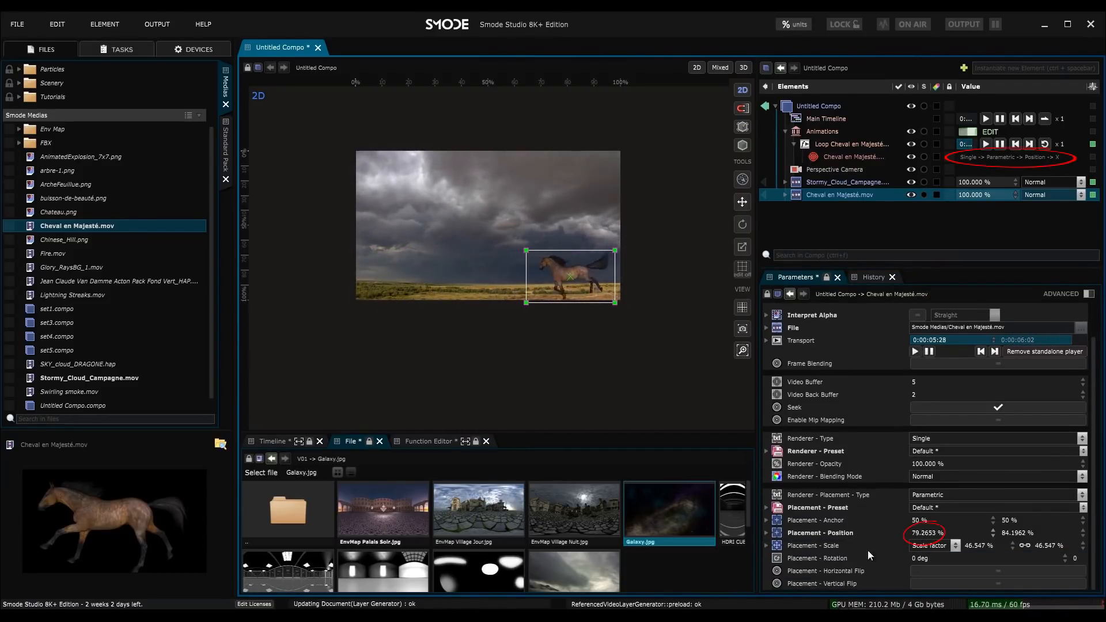
click(766, 532)
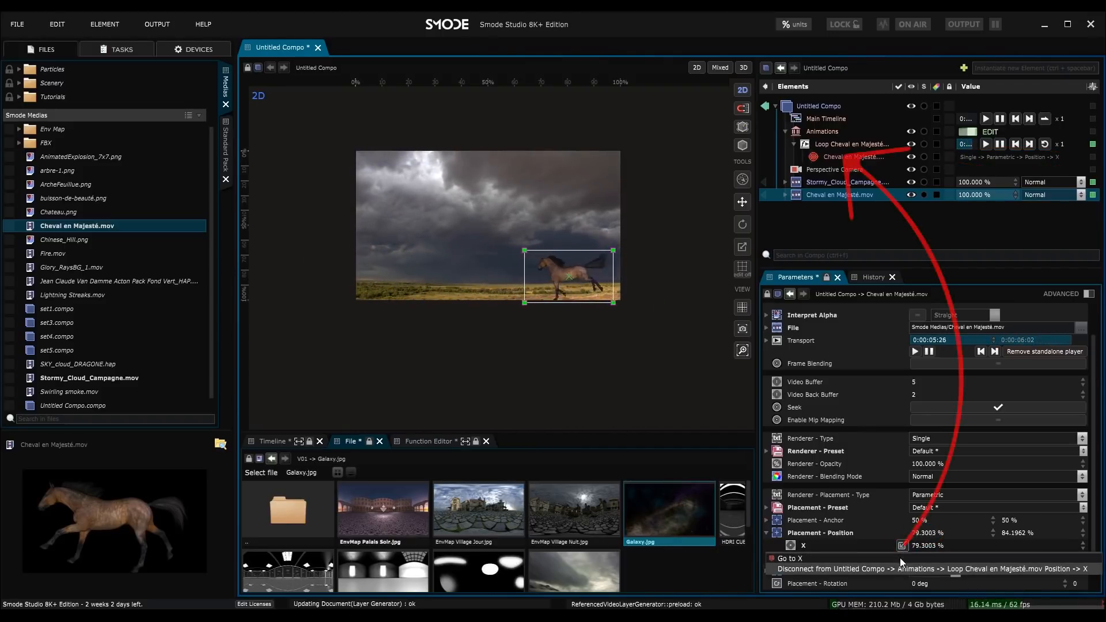
click(903, 545)
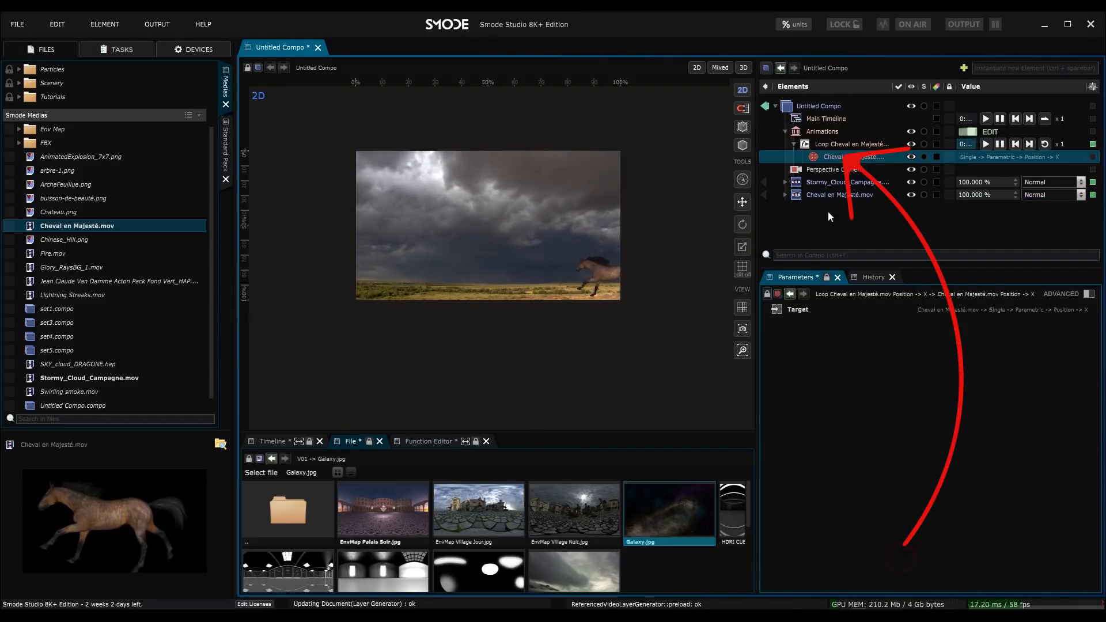
Step: Follow the position loop's target back to the horse layer's X parameter
click(834, 141)
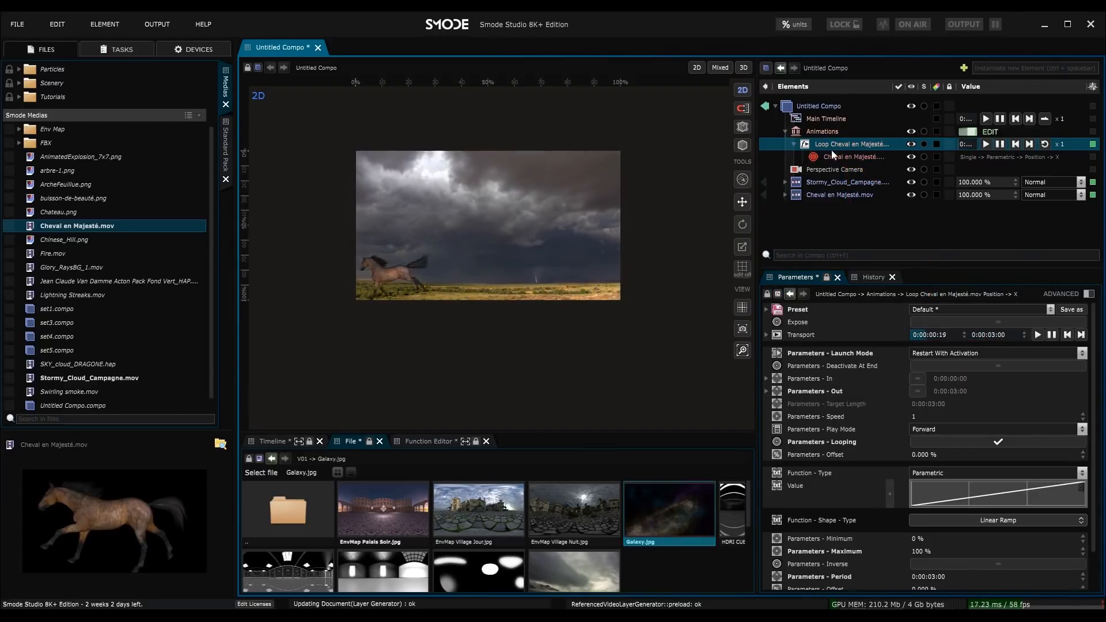
right_click(841, 155)
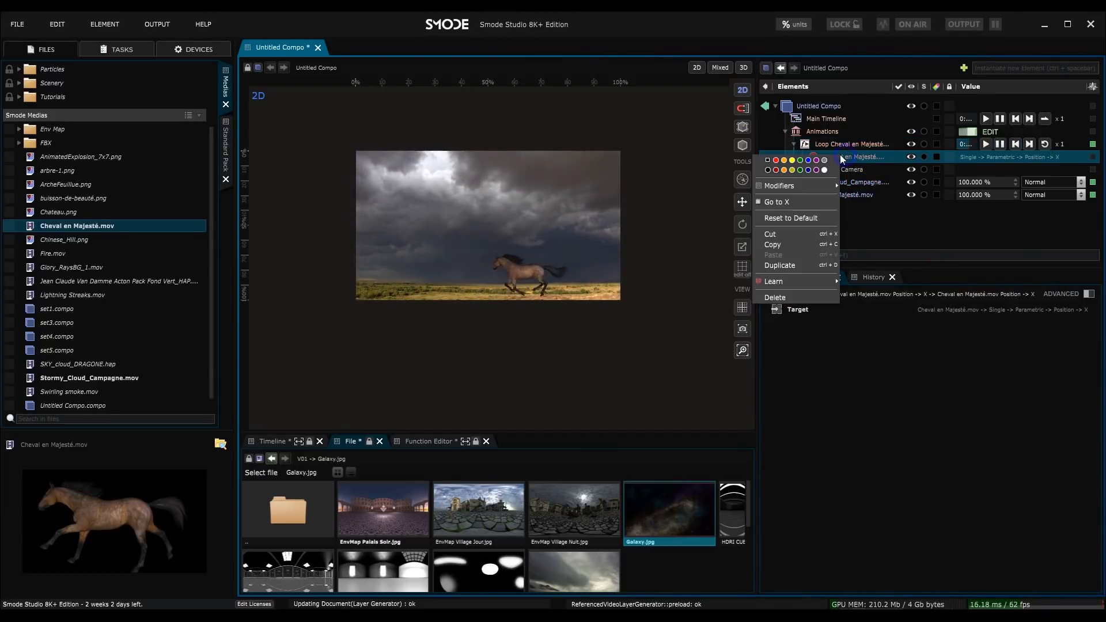
click(785, 201)
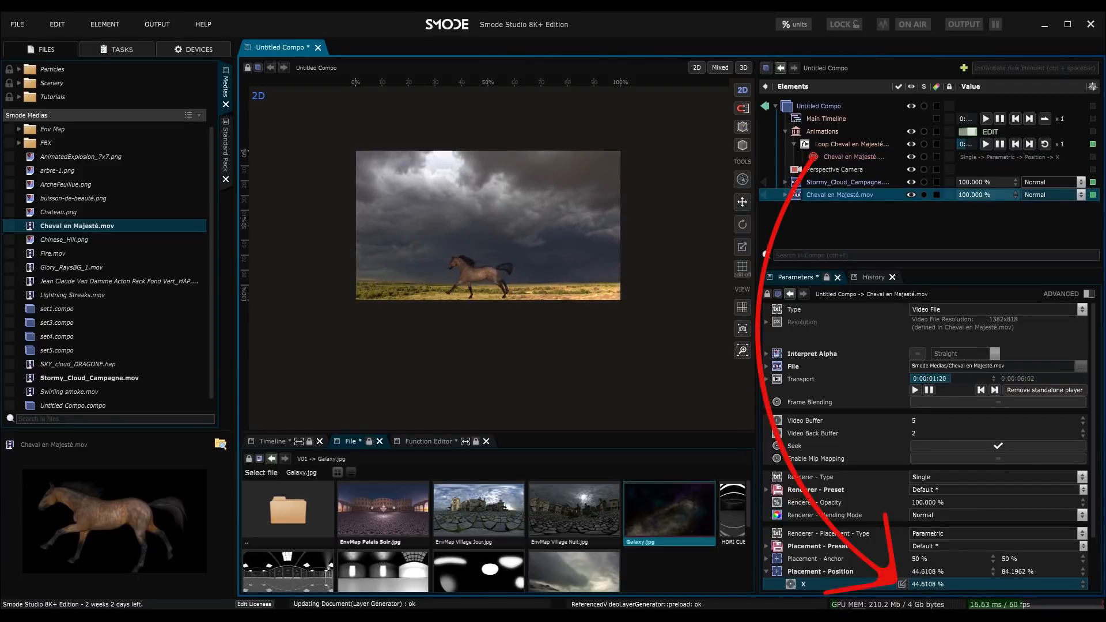
Step: Set the horse position loop's minimum to 120% and maximum to -20%, and change its function shape to Sinus
click(847, 152)
click(849, 144)
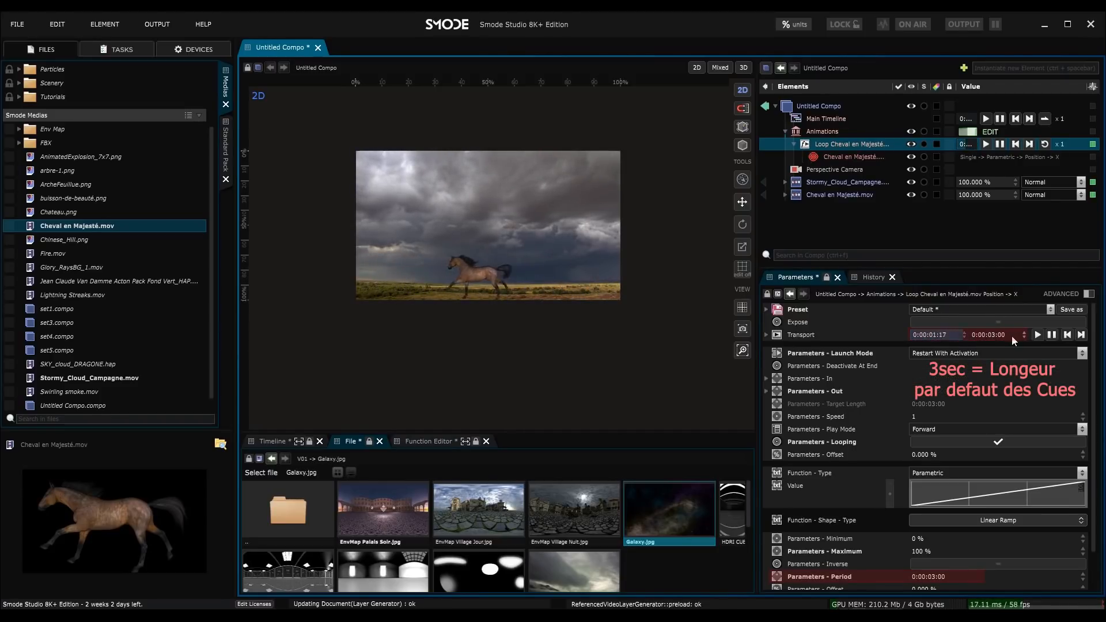
scroll(980, 439, down, 1)
scroll(978, 433, down, 1)
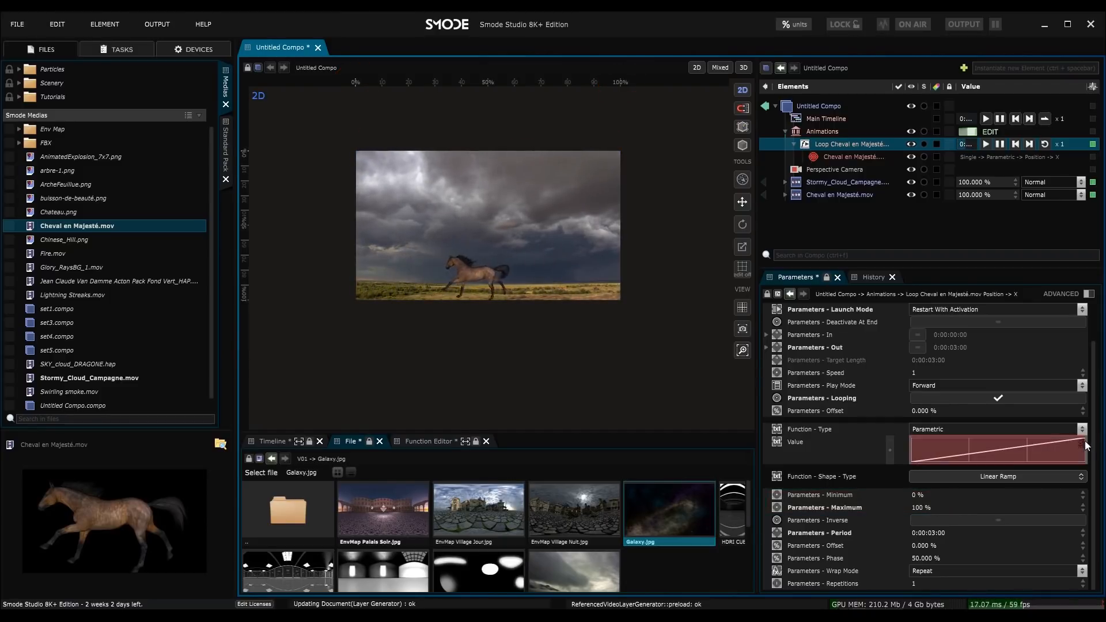
click(941, 496)
text(120)
click(929, 504)
text(-20)
key(Return)
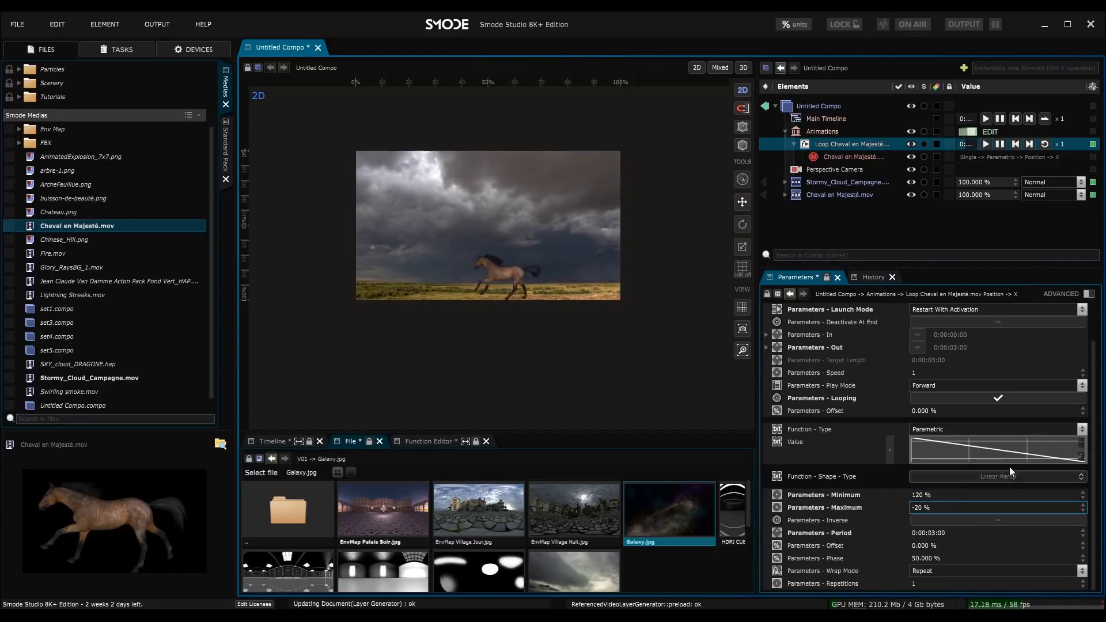
click(990, 478)
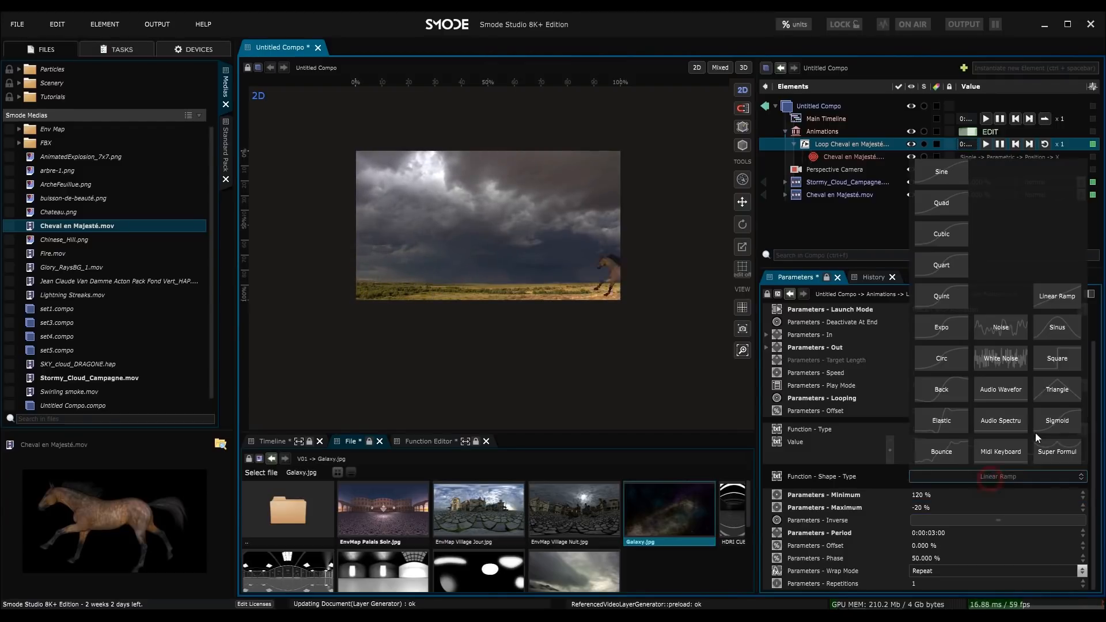
click(1059, 330)
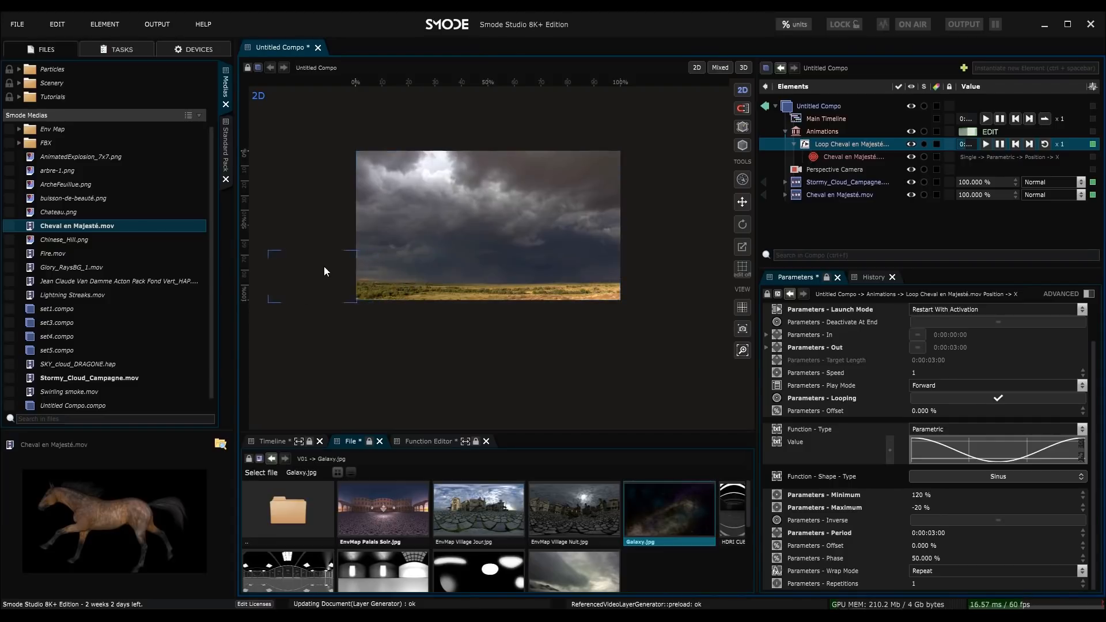
Step: Change the horse's horizontal position loop's function shape to Linear Ramp and select the horse layer
click(1002, 476)
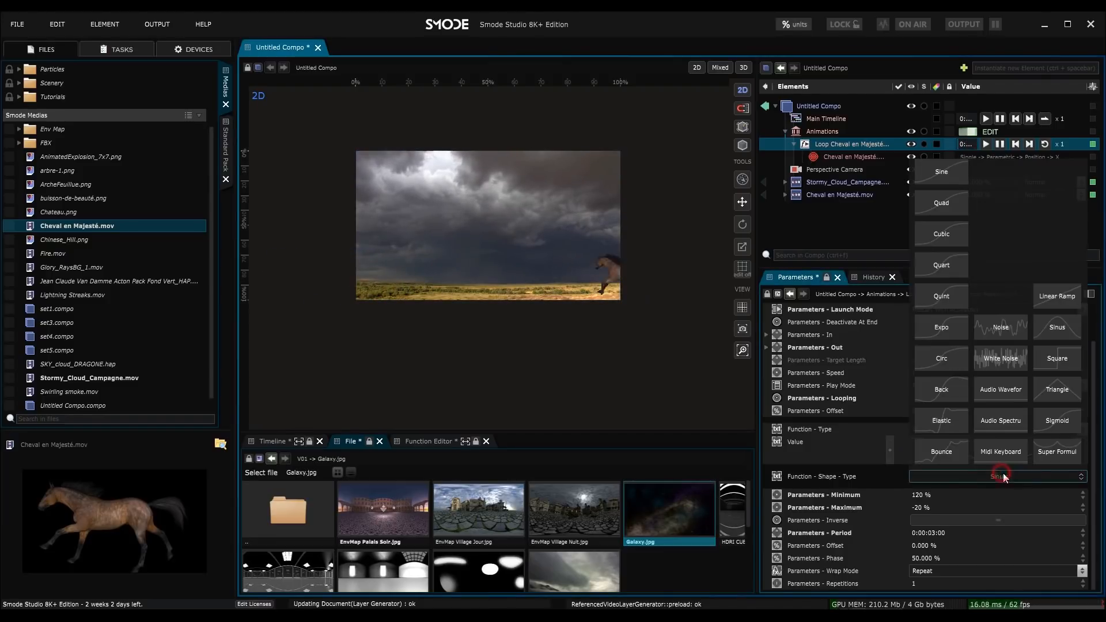
click(1057, 297)
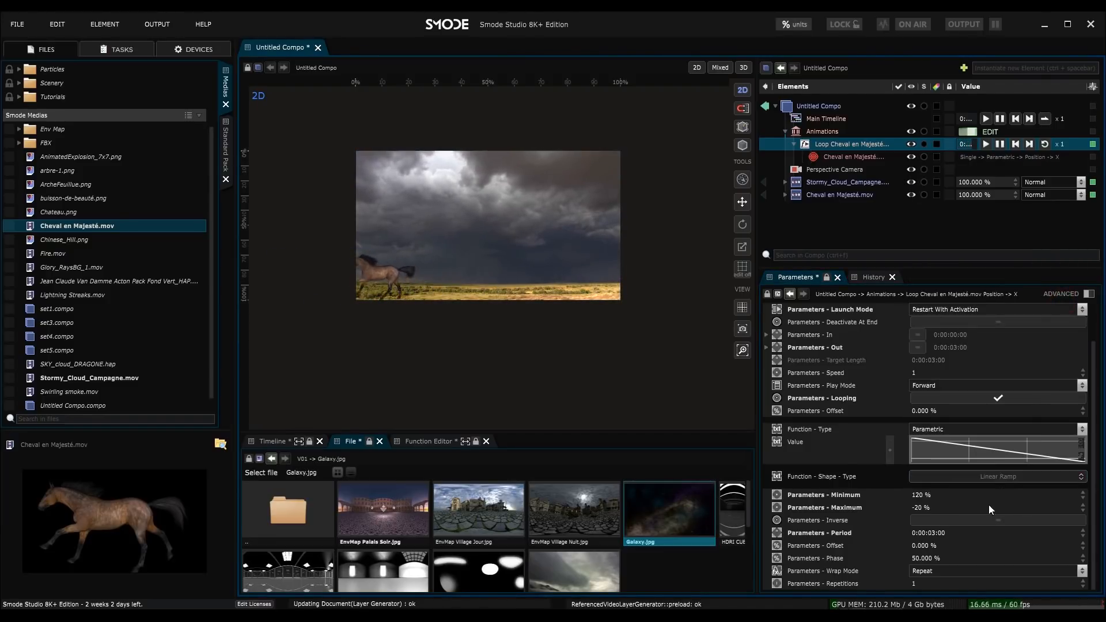
click(794, 144)
click(818, 182)
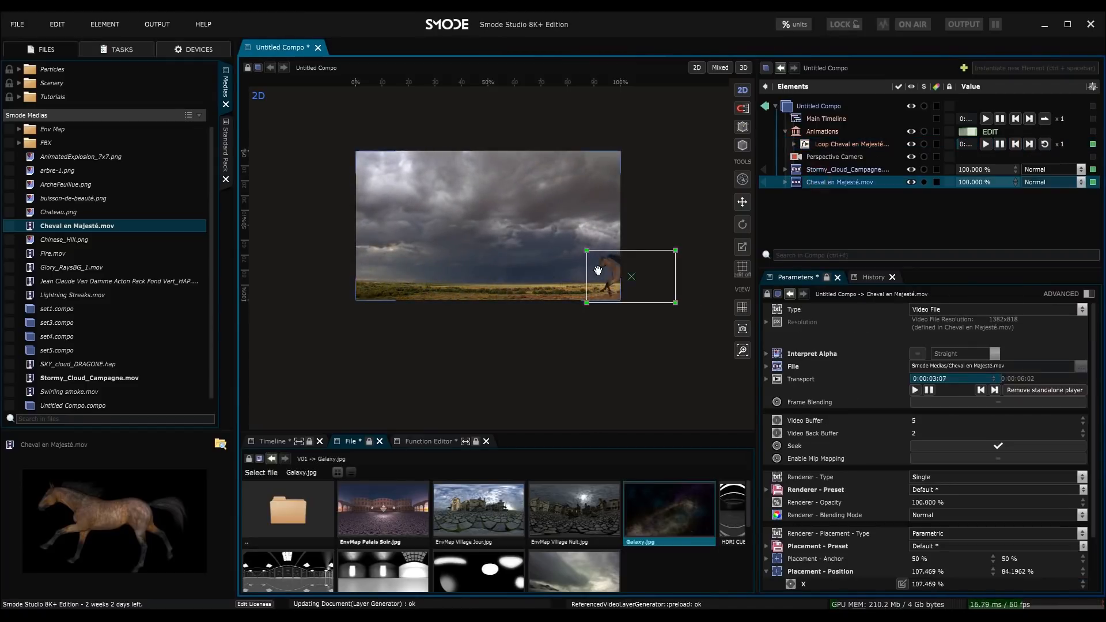
scroll(568, 341, up, 3)
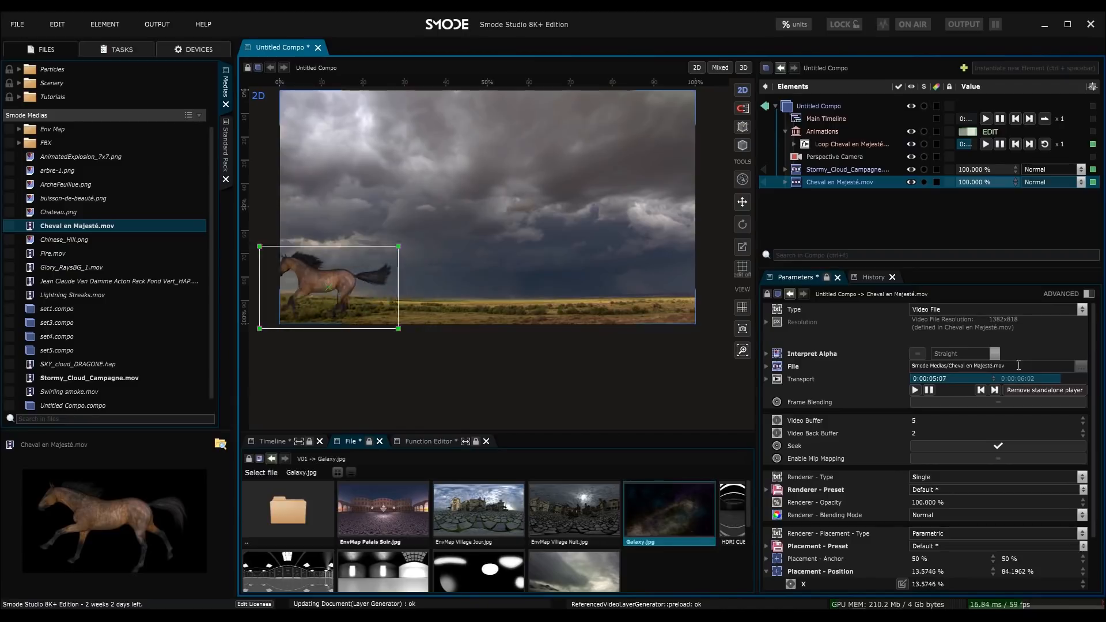
Step: Deactivate the horse layer's horizontal position loop under Animations
click(830, 145)
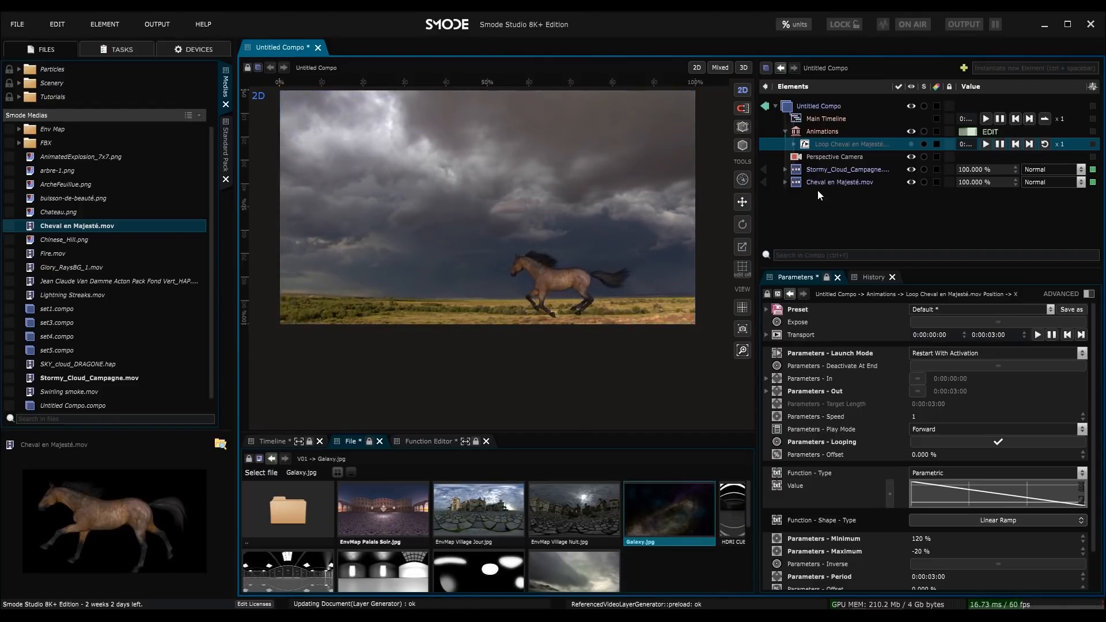
middle_click(821, 145)
middle_click(821, 146)
middle_click(821, 145)
middle_click(821, 146)
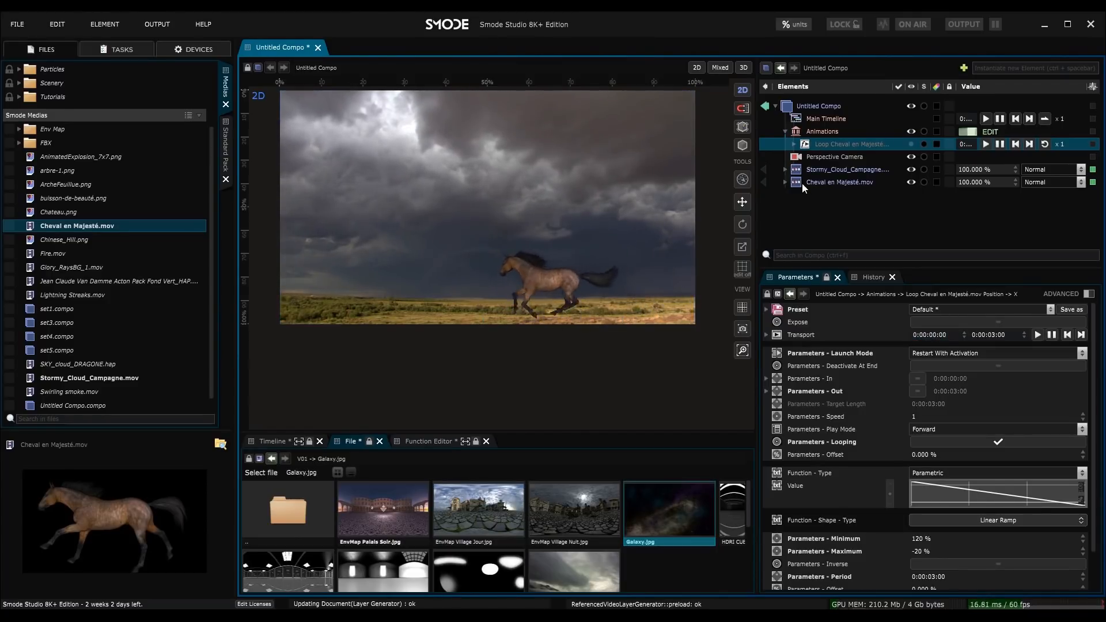
Step: Examine the parameters of the horse layer's standalone player, and return to those of the horizontal position loop
click(782, 182)
click(817, 195)
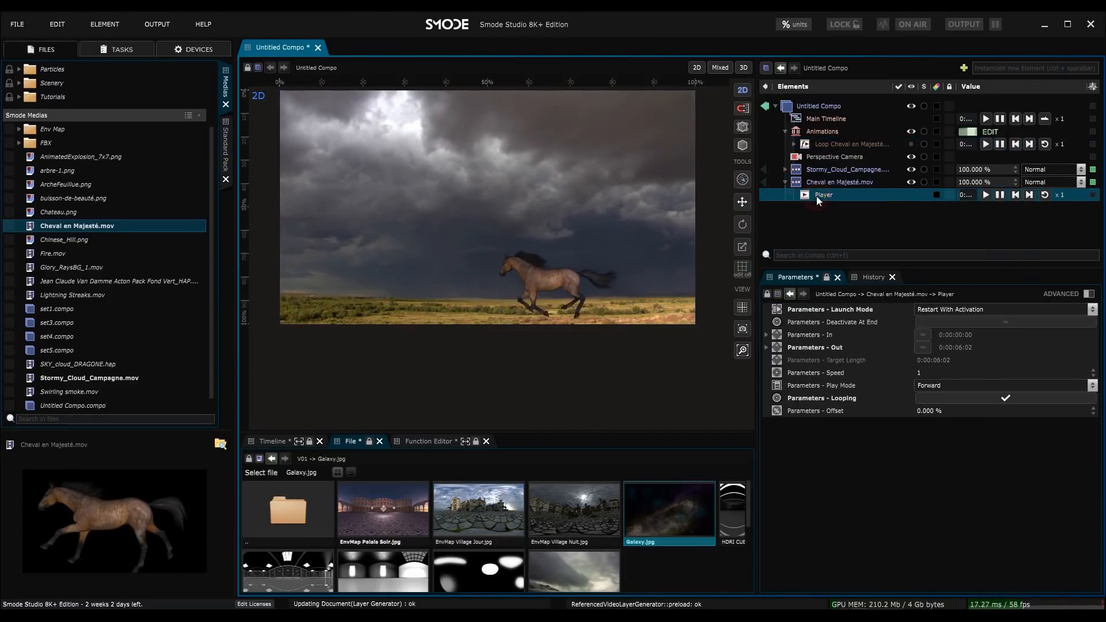
click(824, 145)
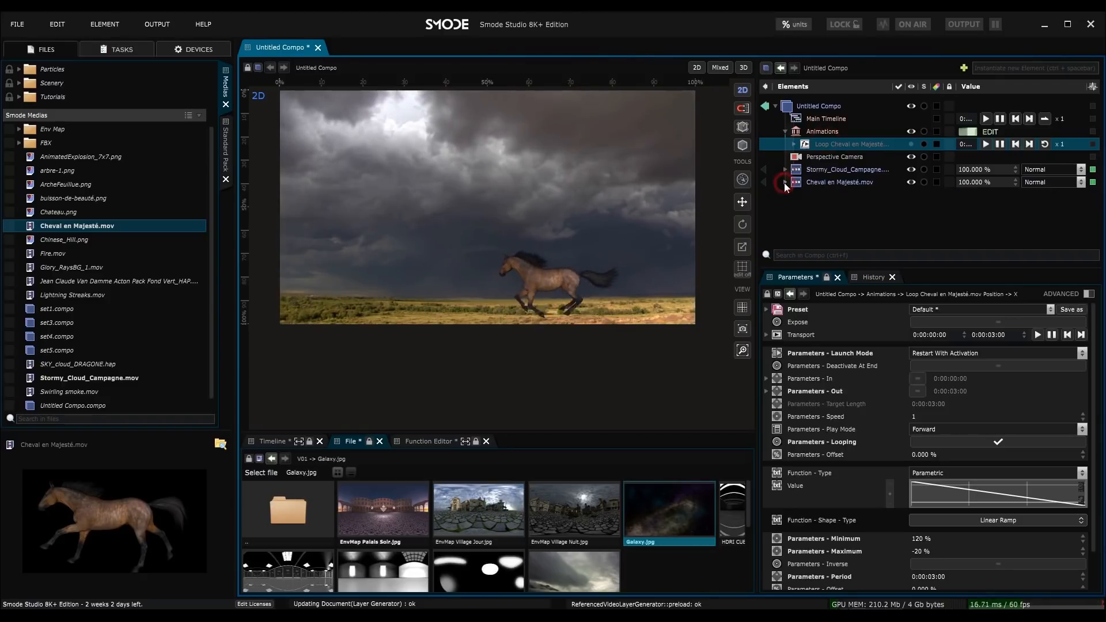
Step: Create a linear loop on the horse layer's vertical placement position
click(802, 183)
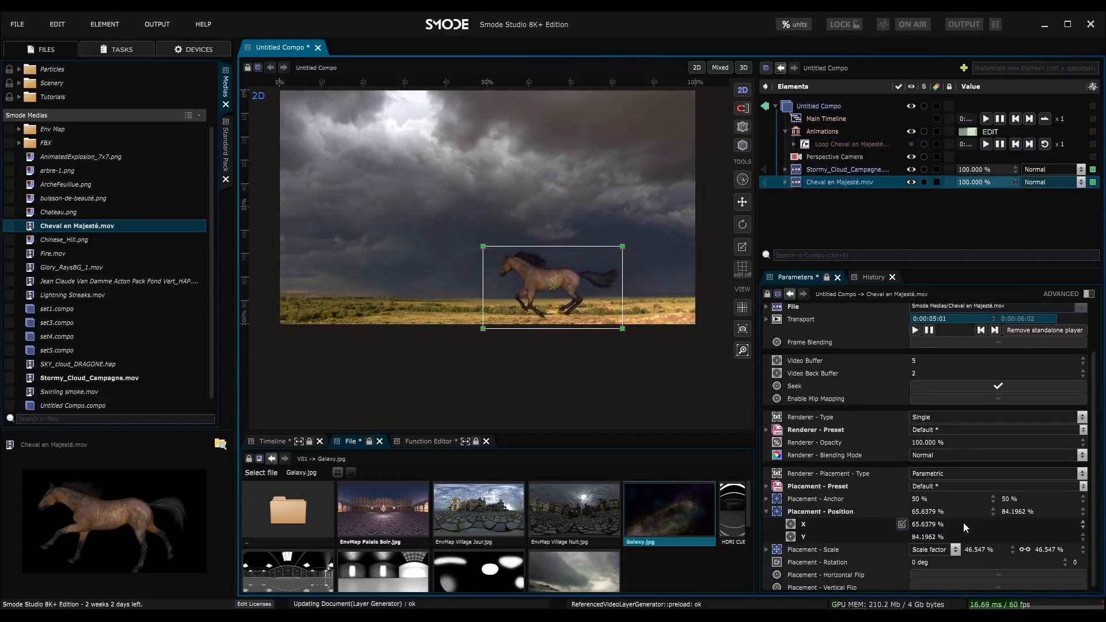
scroll(616, 379, up, 3)
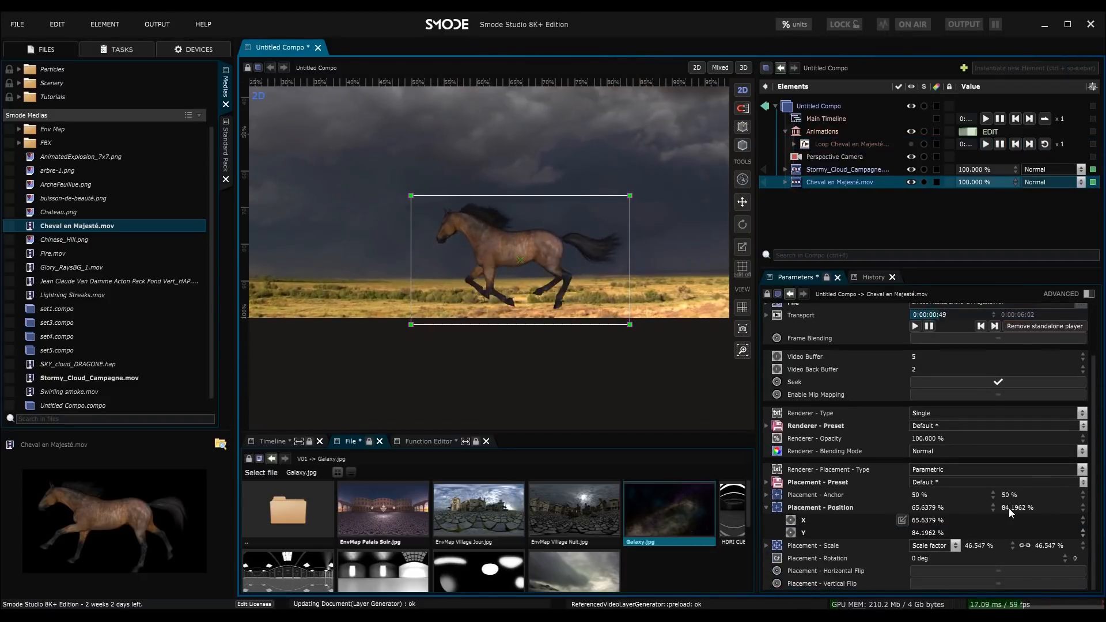
mouse_move(1020, 508)
mouse_down()
mouse_move(1020, 497)
mouse_move(1016, 509)
mouse_up()
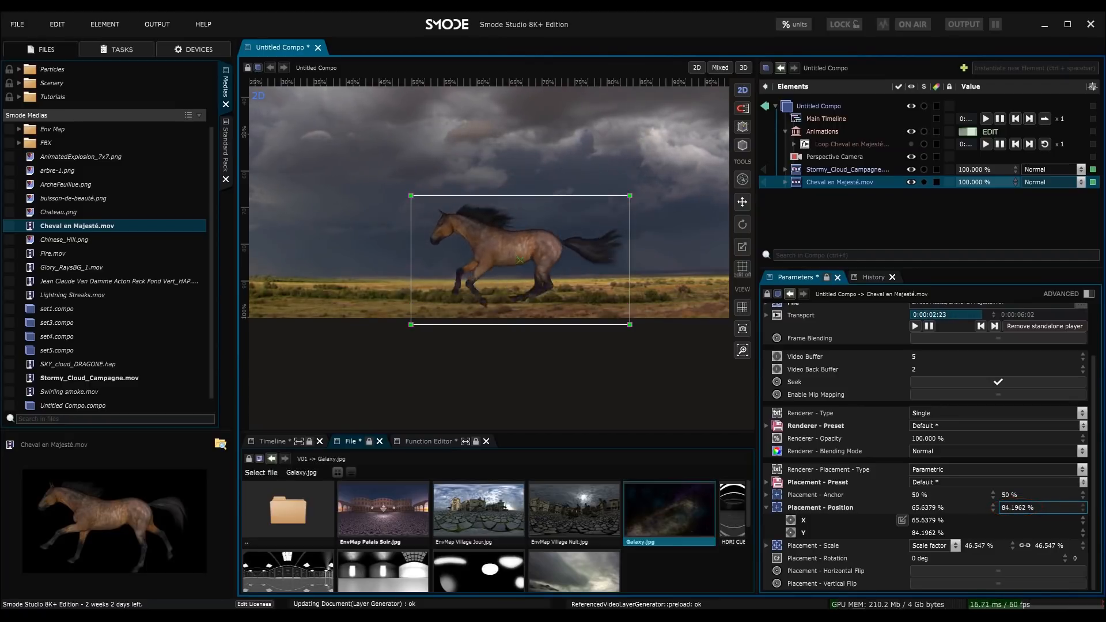
right_click(1016, 509)
click(973, 488)
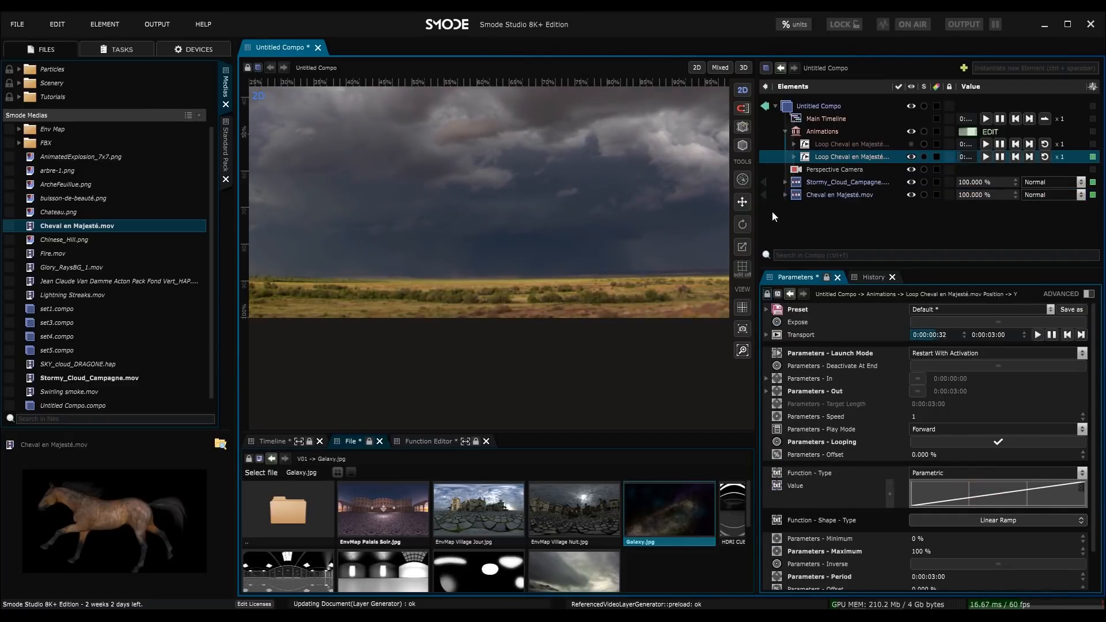
Step: Set the horse's vertical position loop's minimum to 90% and maximum to 80%
scroll(942, 536, down, 2)
click(924, 494)
text(90)
click(932, 501)
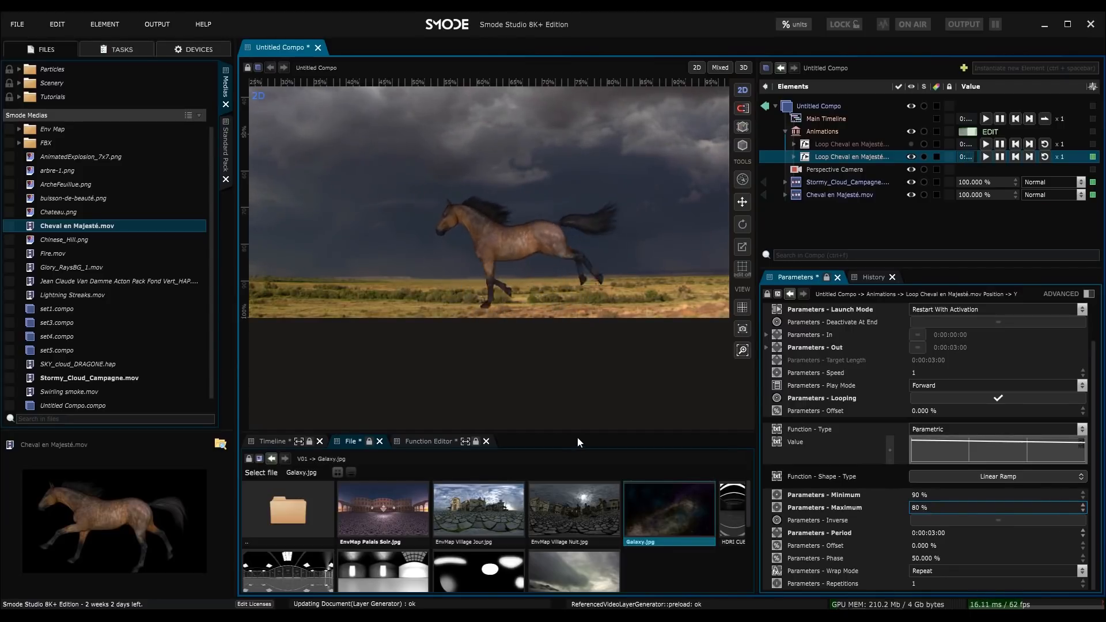
Step: Display the full function curve of the vertical position loop in an enlarged view
drag(580, 433, 581, 376)
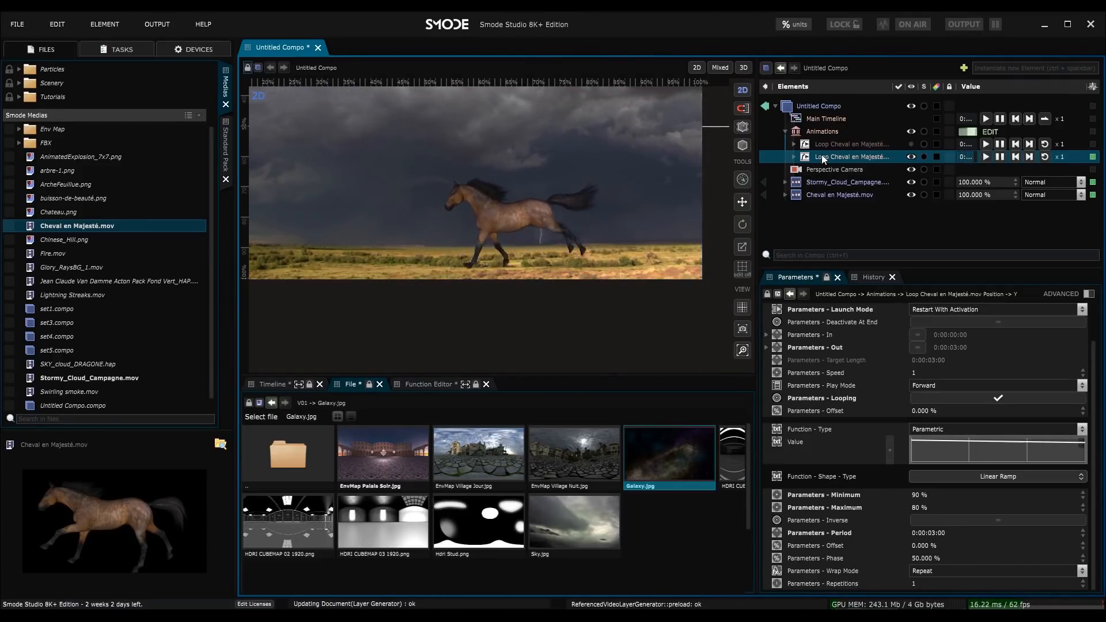
click(429, 383)
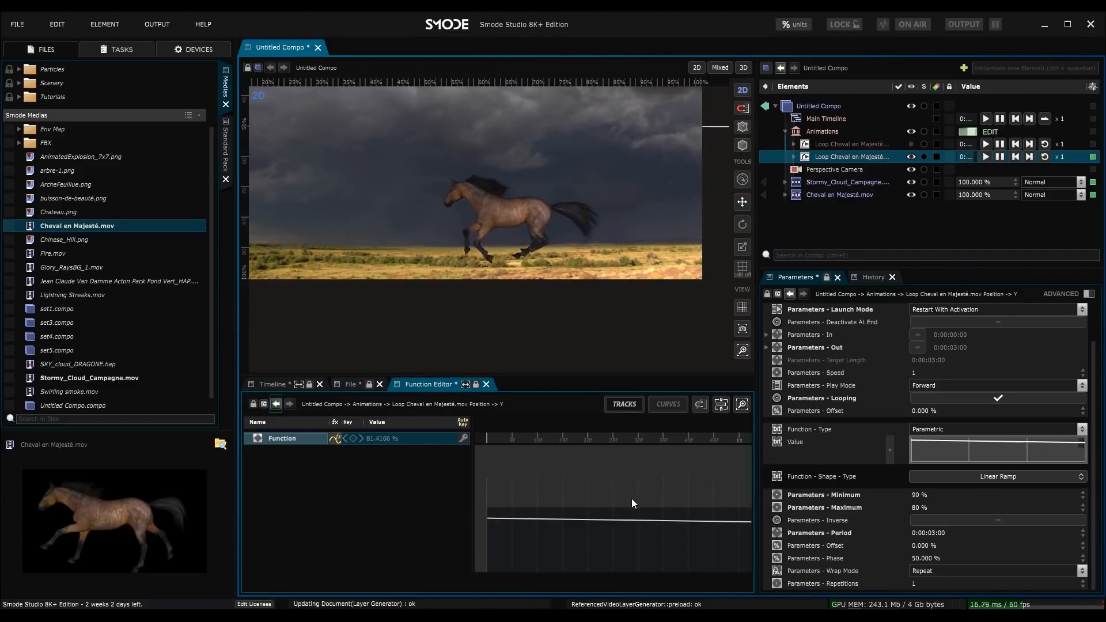
click(742, 404)
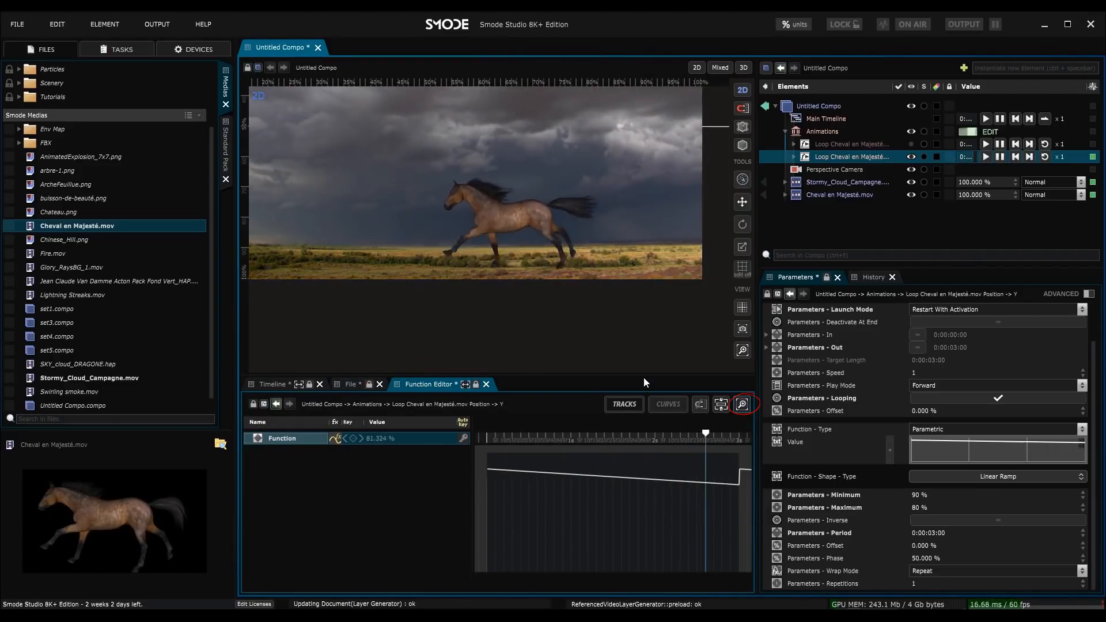
drag(644, 377, 644, 337)
Step: Set the vertical position loop's function shape to Sine, with wrap mode Mirrored Repeat and 9 repetitions
click(996, 478)
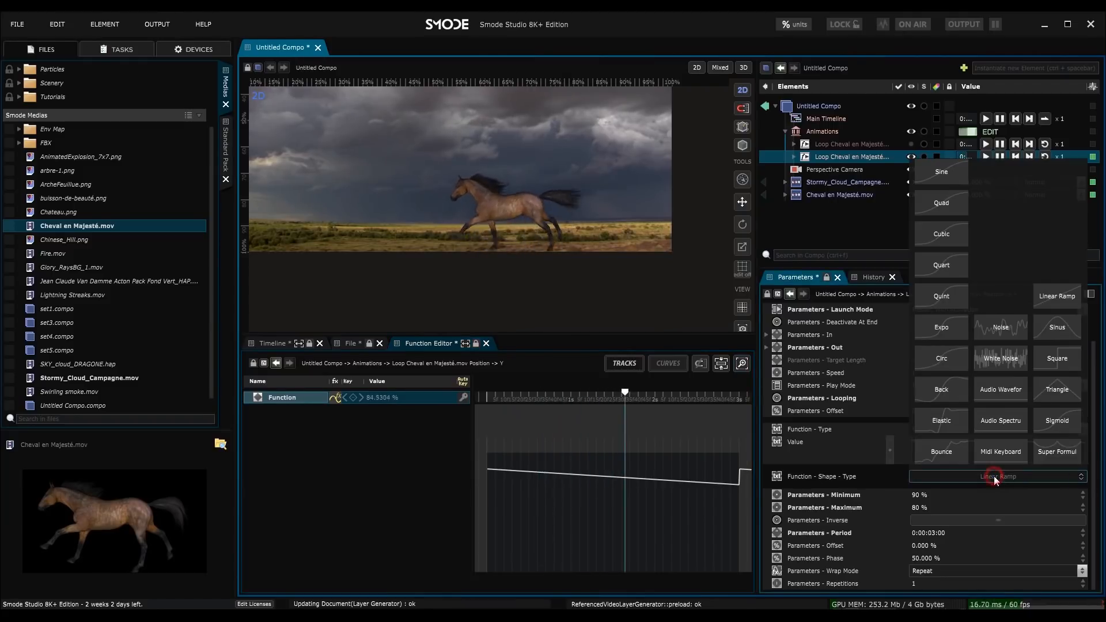
click(941, 173)
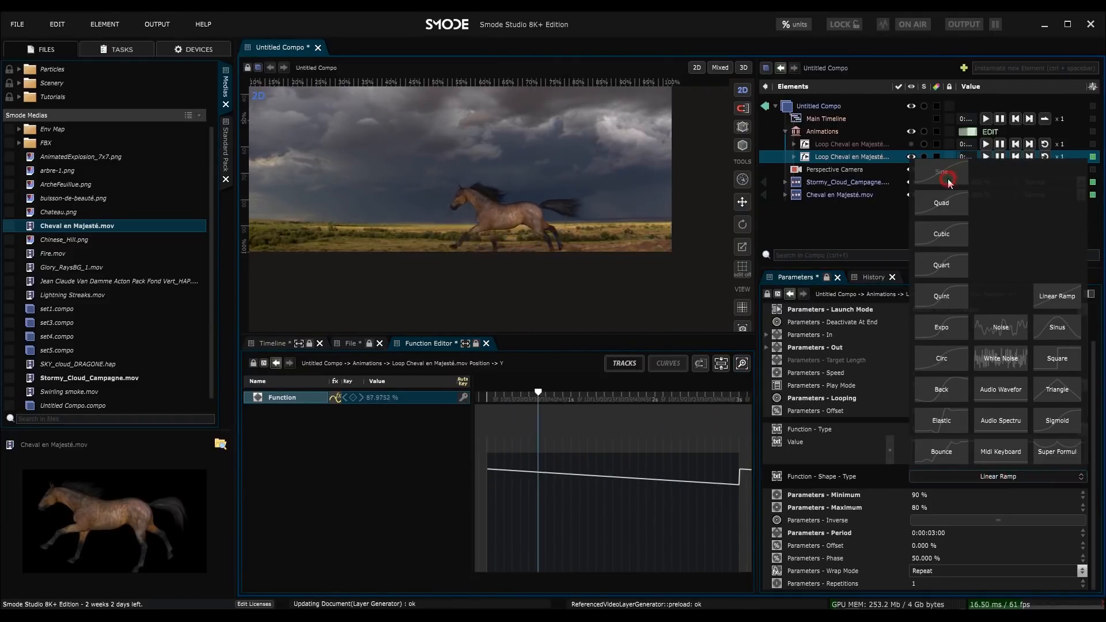
scroll(972, 550, down, 2)
click(939, 570)
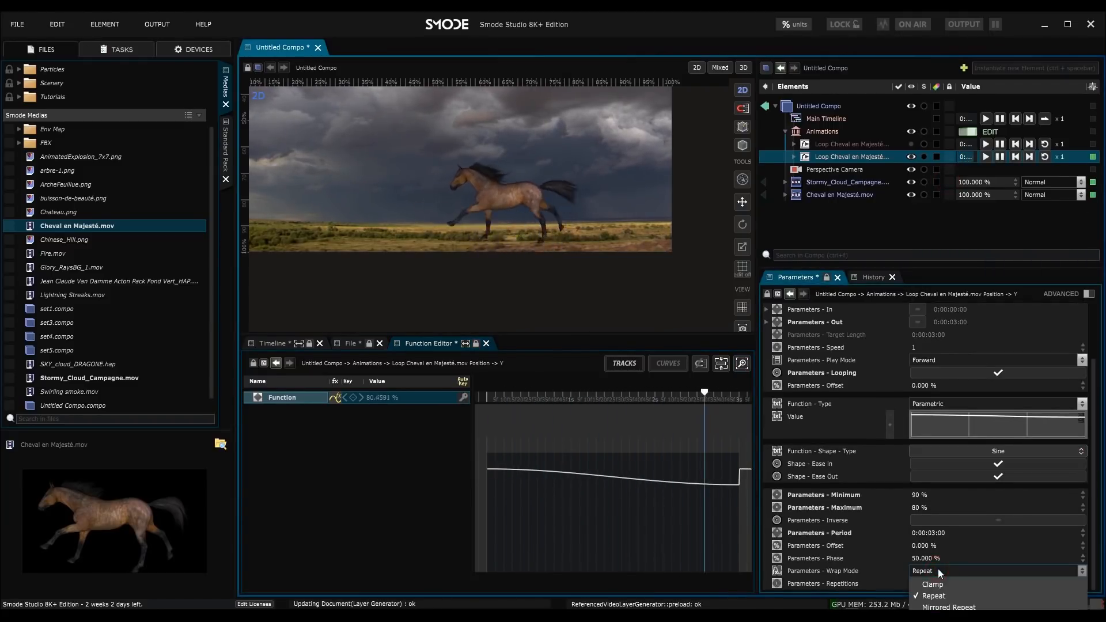
click(949, 607)
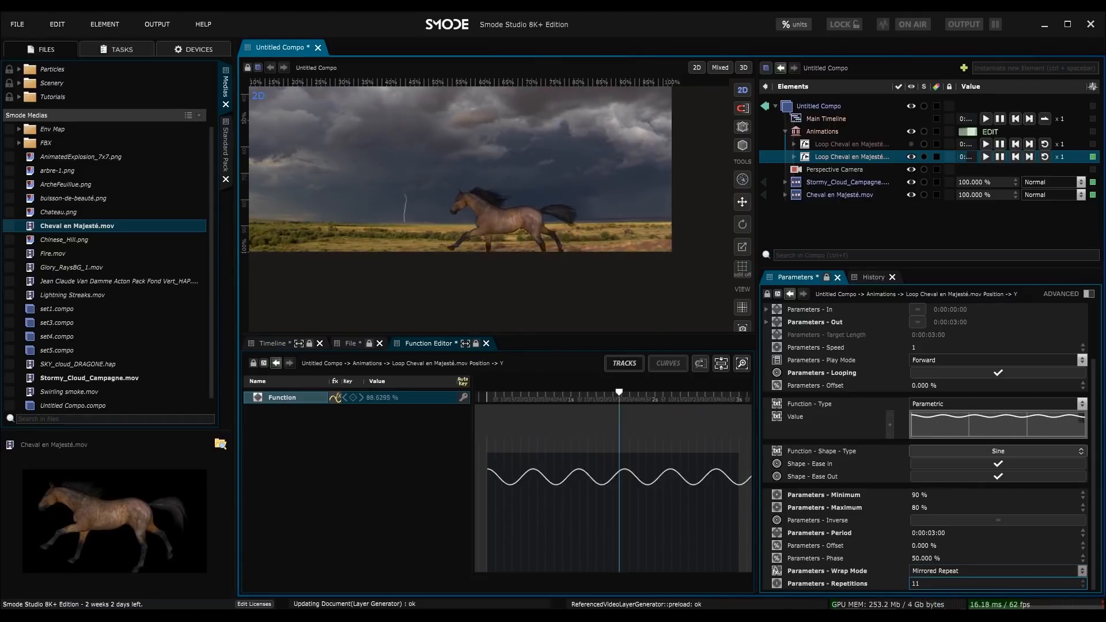
drag(925, 583, 925, 505)
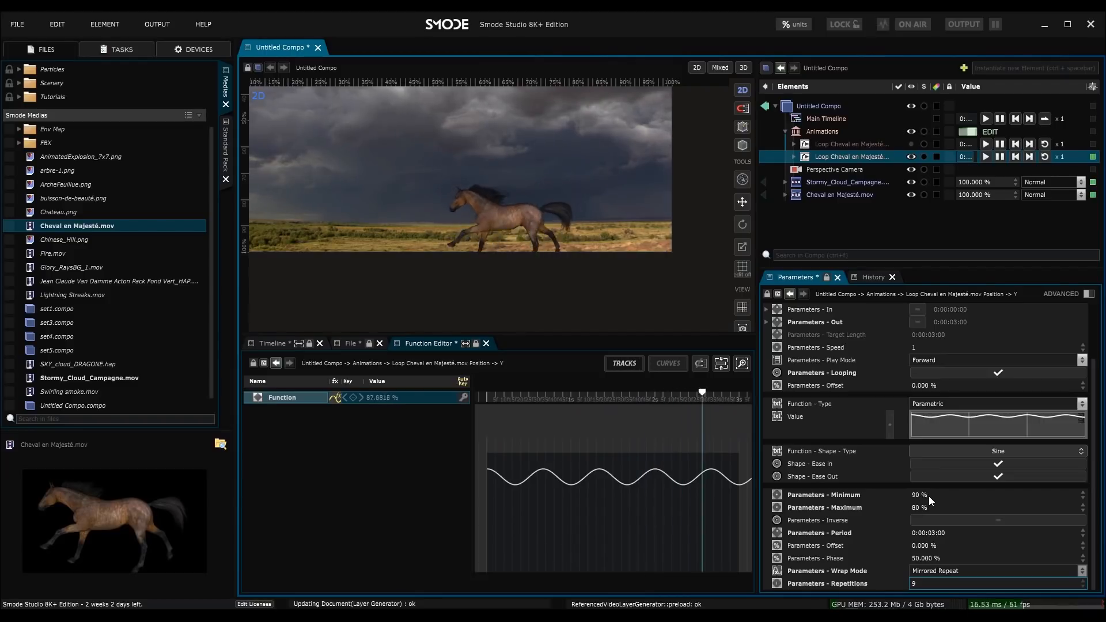
Step: Deactivate the vertical position loop and move the horse layer up to a vertical position of about 76%
double_click(829, 160)
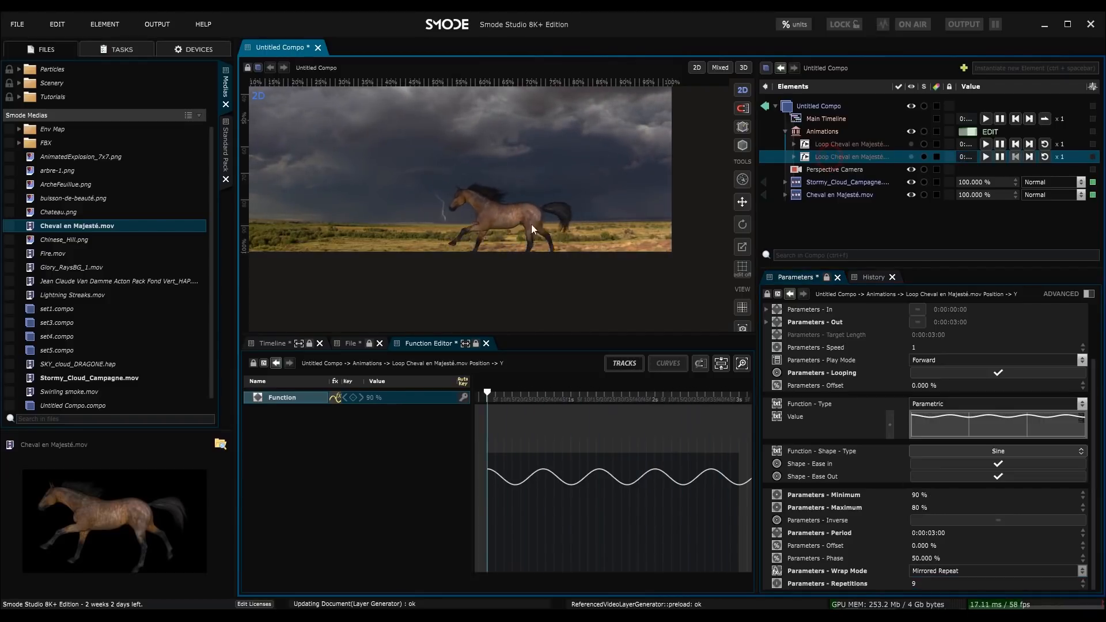
scroll(507, 216, up, 1)
click(818, 195)
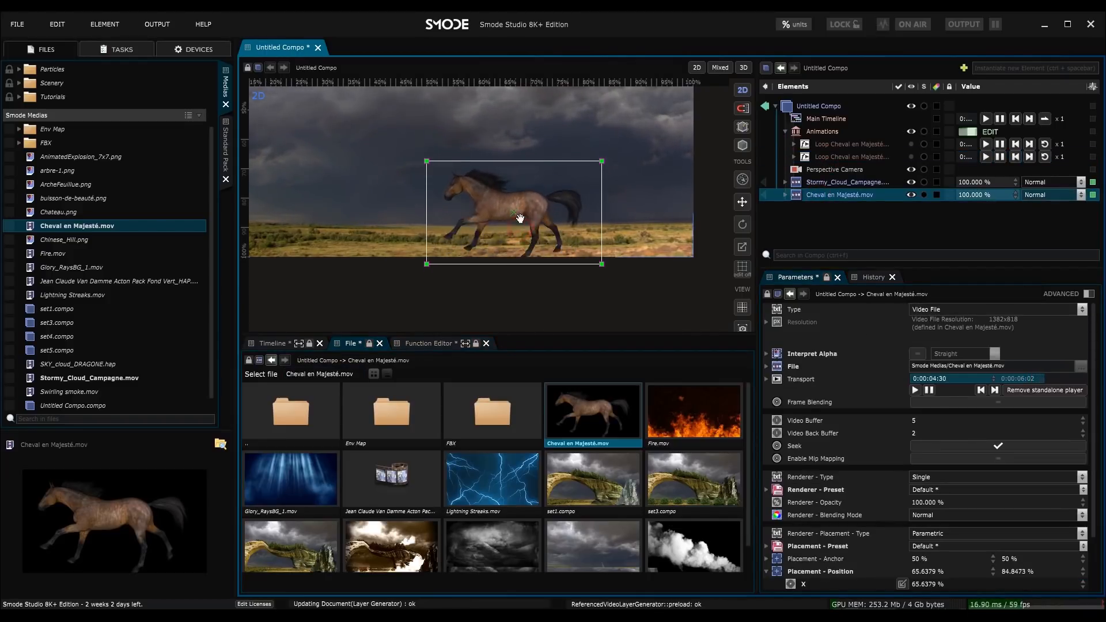
drag(518, 219, 521, 193)
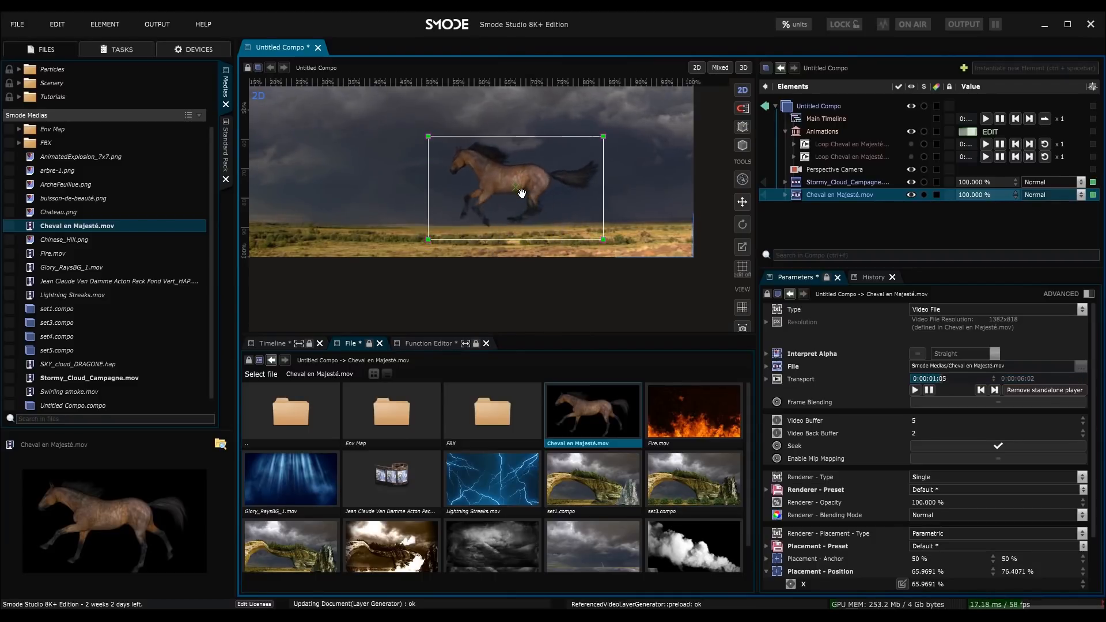
Step: Reactivate the vertical position loop and set its minimum to 85% and maximum to 70%
click(842, 161)
scroll(931, 536, down, 3)
click(924, 496)
text(85)
click(925, 507)
text(70)
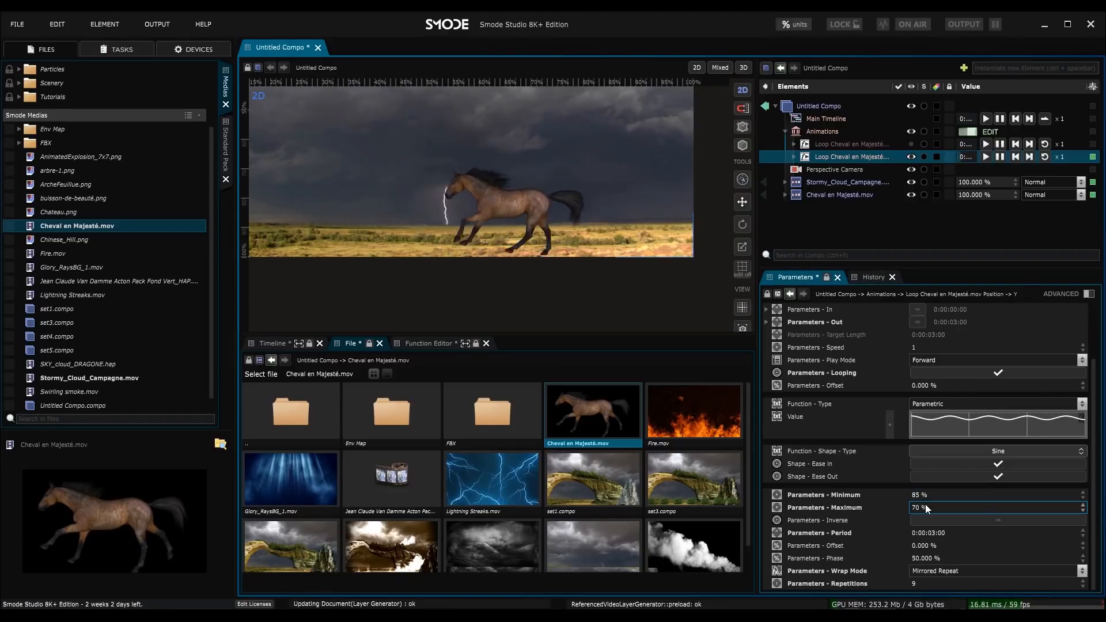
Step: Show the vertical position loop's curve and set its phase to 19.8% and repetitions to 8
click(434, 342)
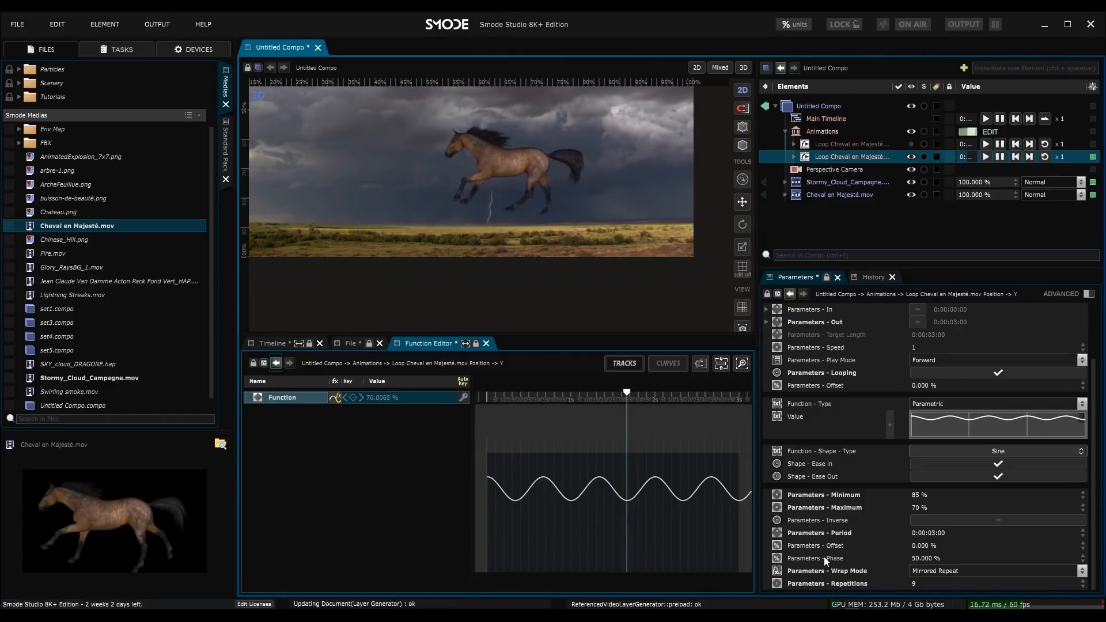
drag(924, 558, 924, 587)
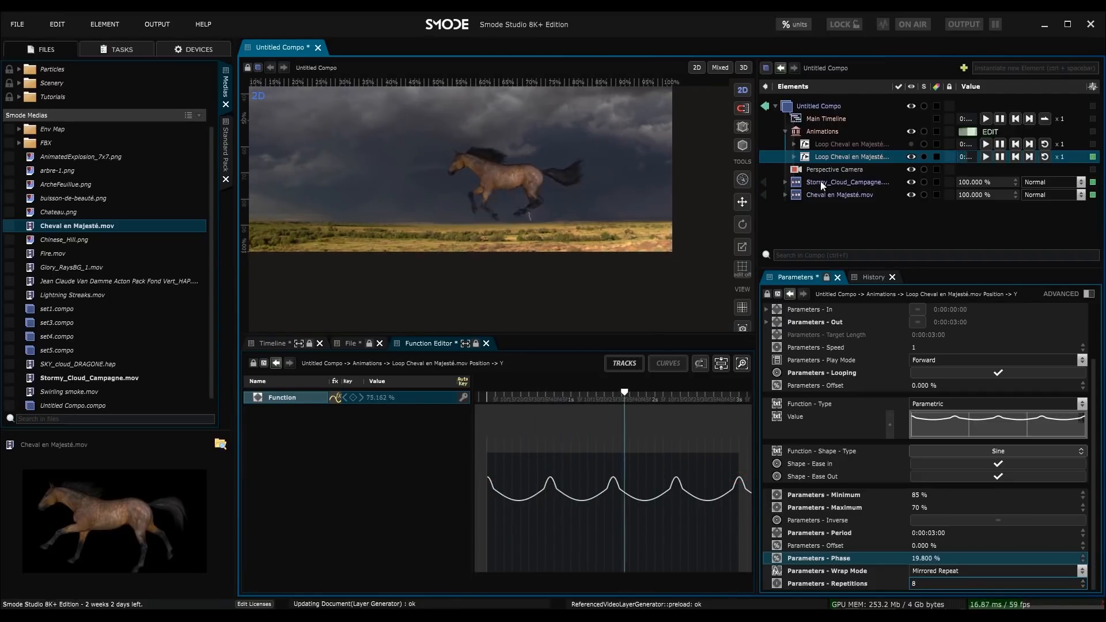
Step: Reactivate the horse's horizontal position loop, enlarge the element tree's area and collapse the Animations group
click(841, 144)
scroll(561, 213, down, 2)
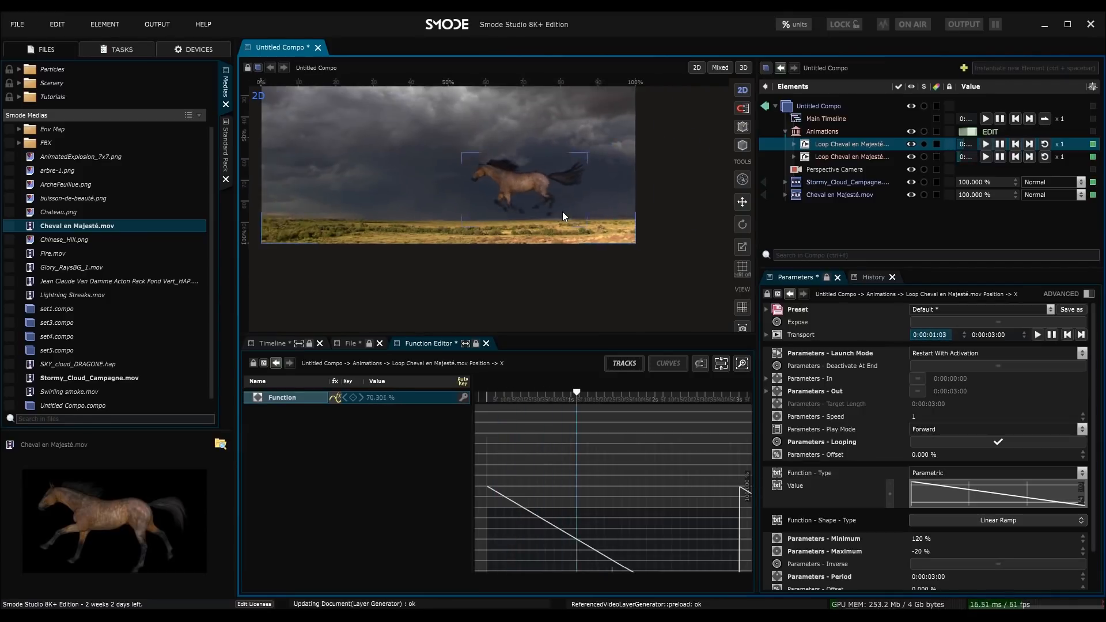
drag(562, 212, 587, 263)
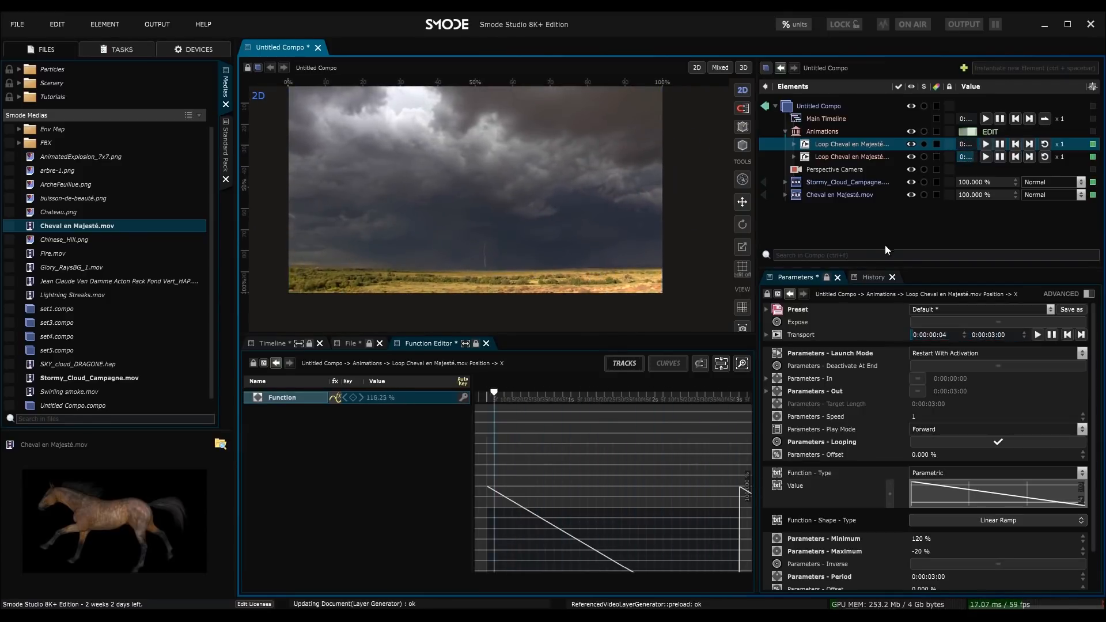
drag(883, 265, 881, 321)
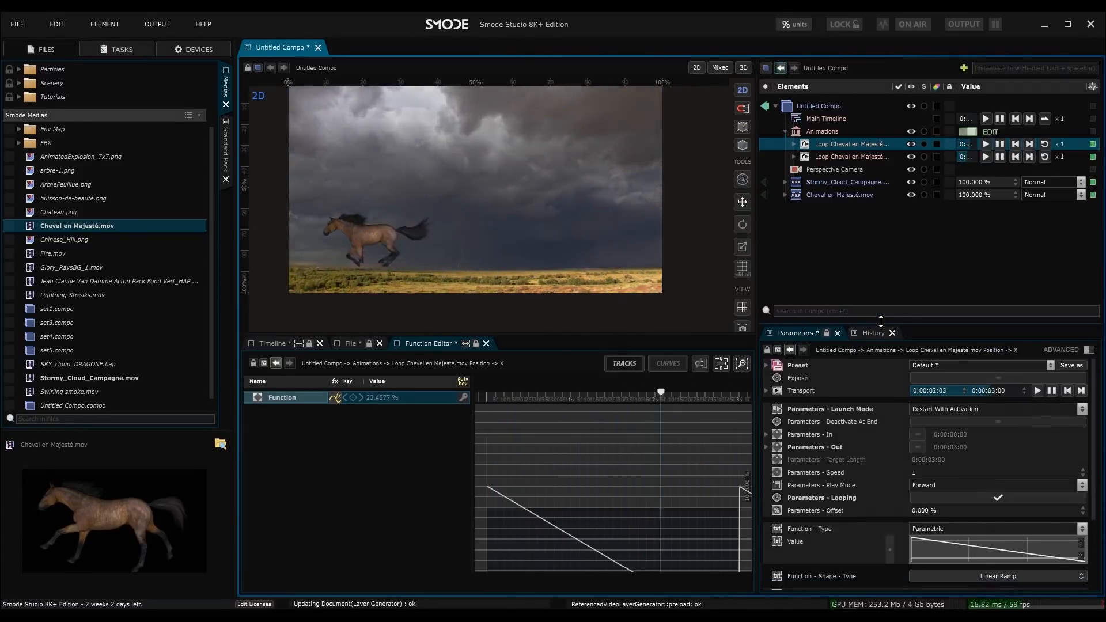
click(786, 132)
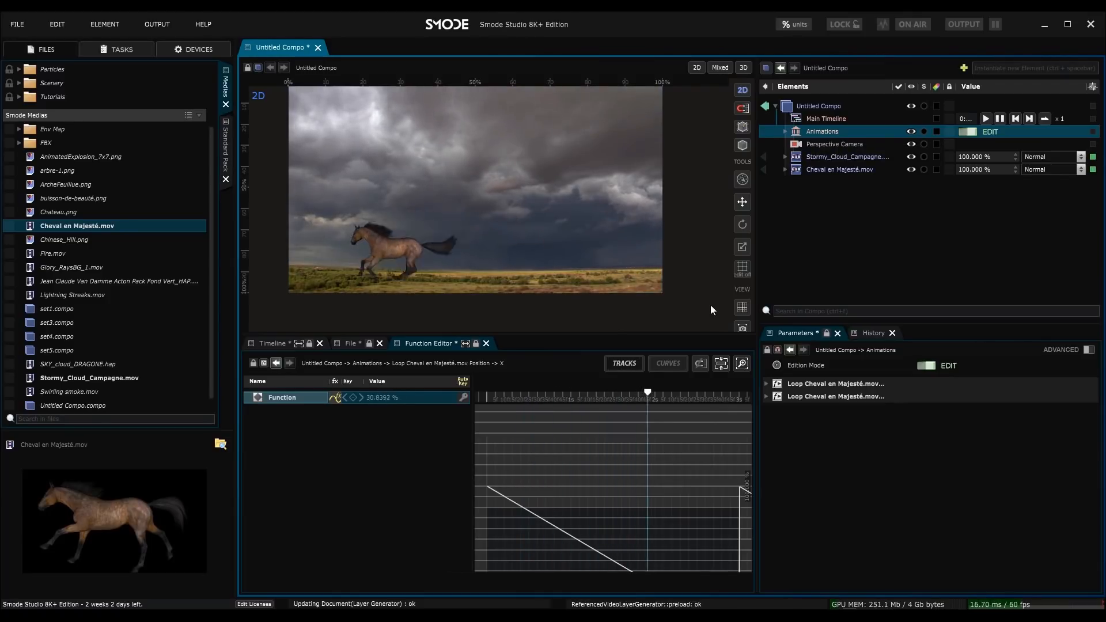
drag(604, 234, 621, 257)
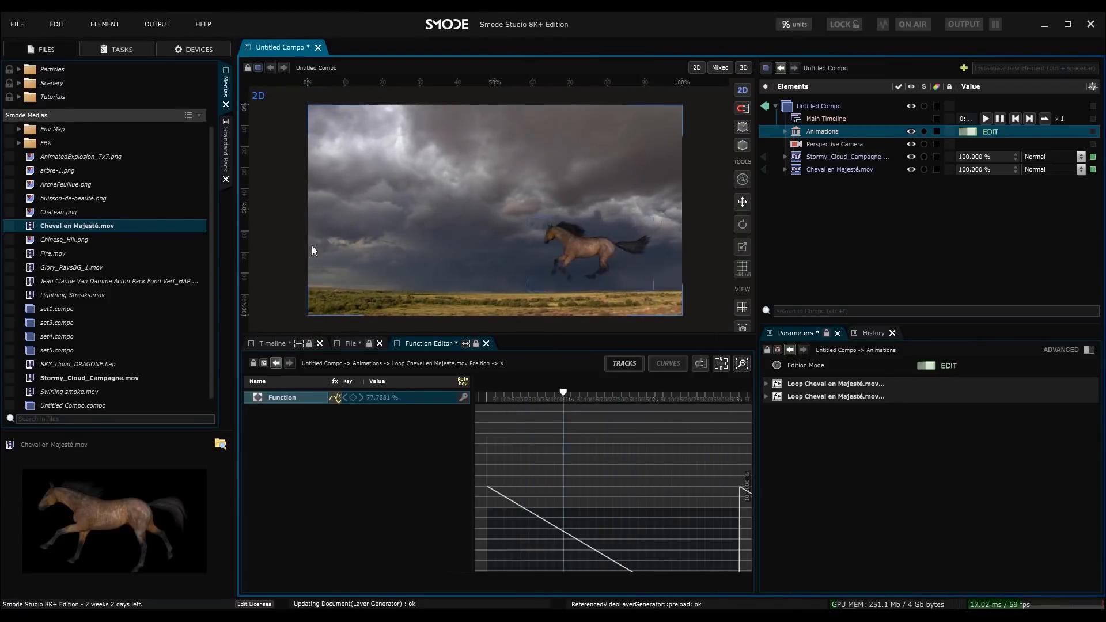
Step: Preview the bush image buisson-de-beauté.png and the tree image arbre-1.png among the media files
scroll(47, 257, down, 1)
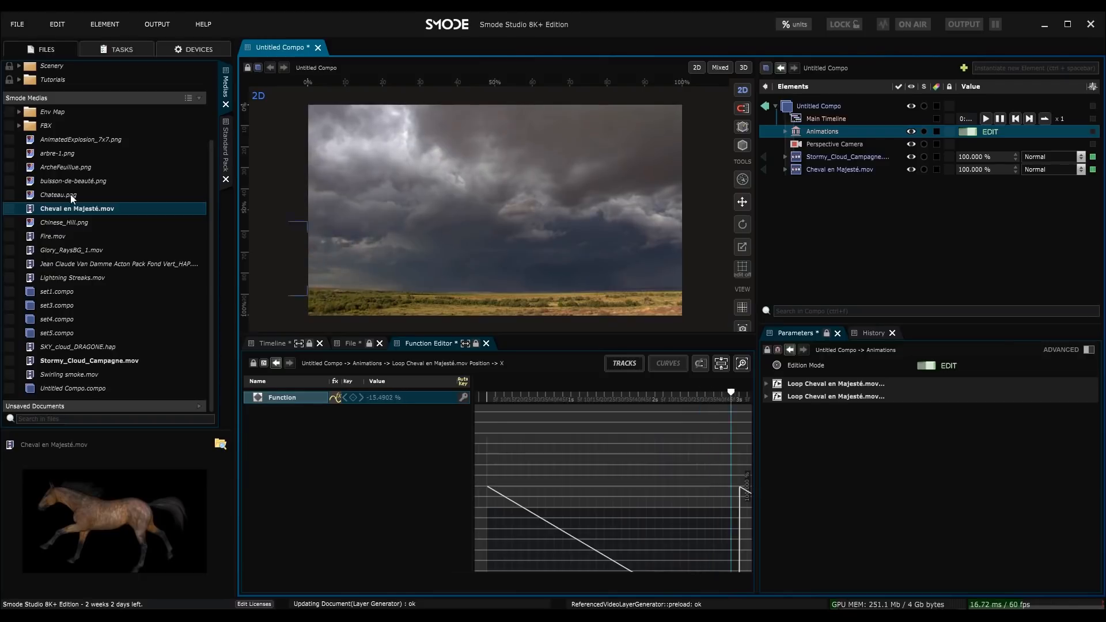
click(51, 182)
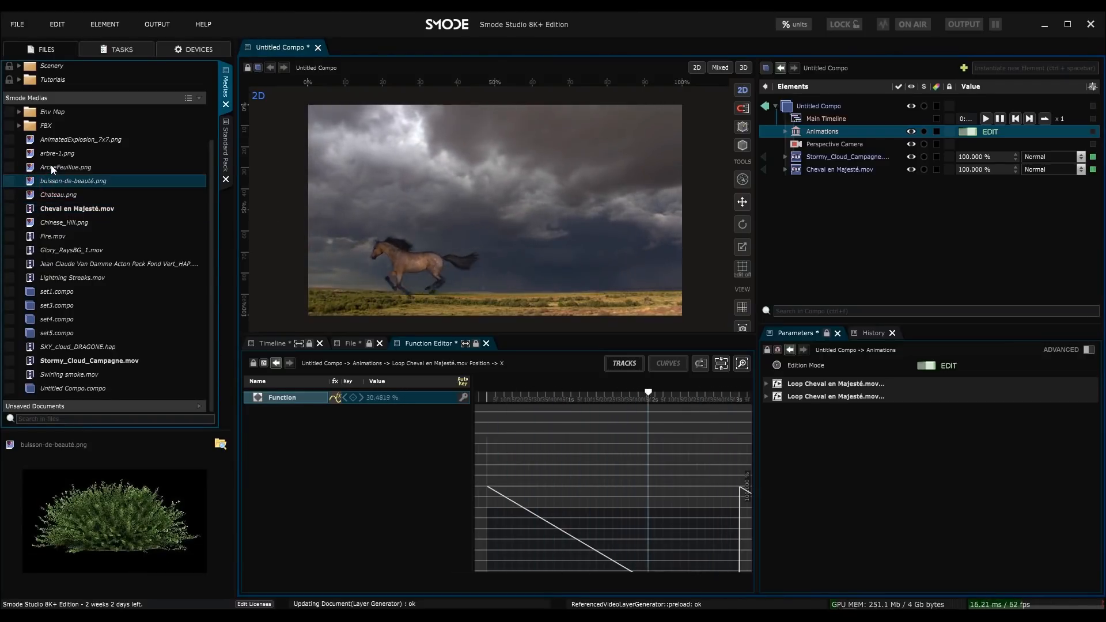
click(51, 156)
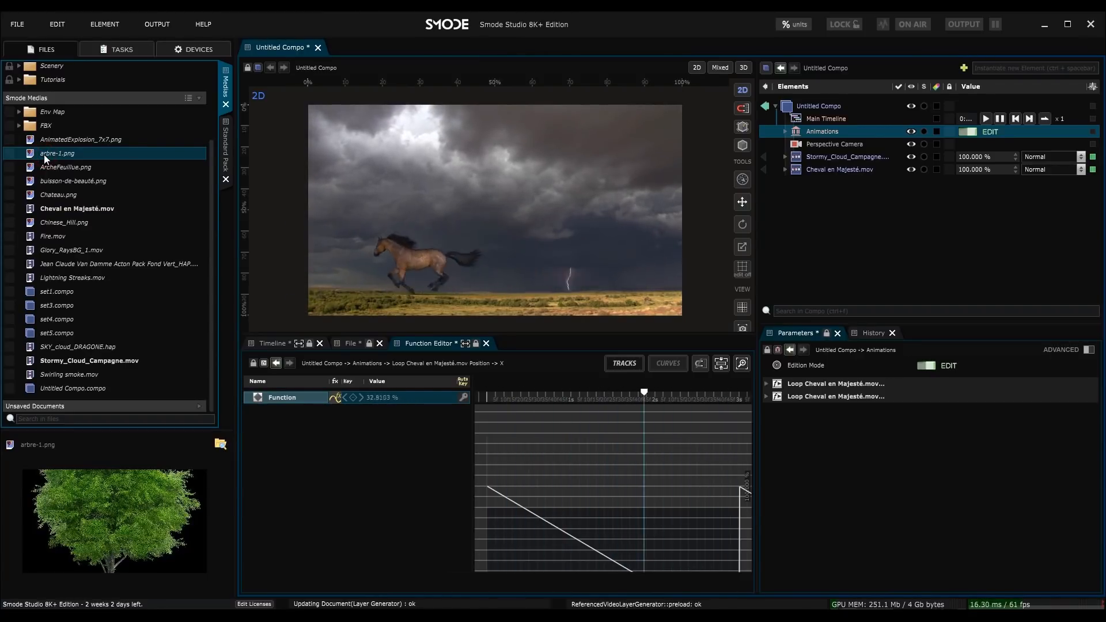
Step: Add arbre-1.png to the composition, scale it to about 36.7%, stand it on the left of the landscape and anchor it at the trunk base
drag(735, 259, 803, 238)
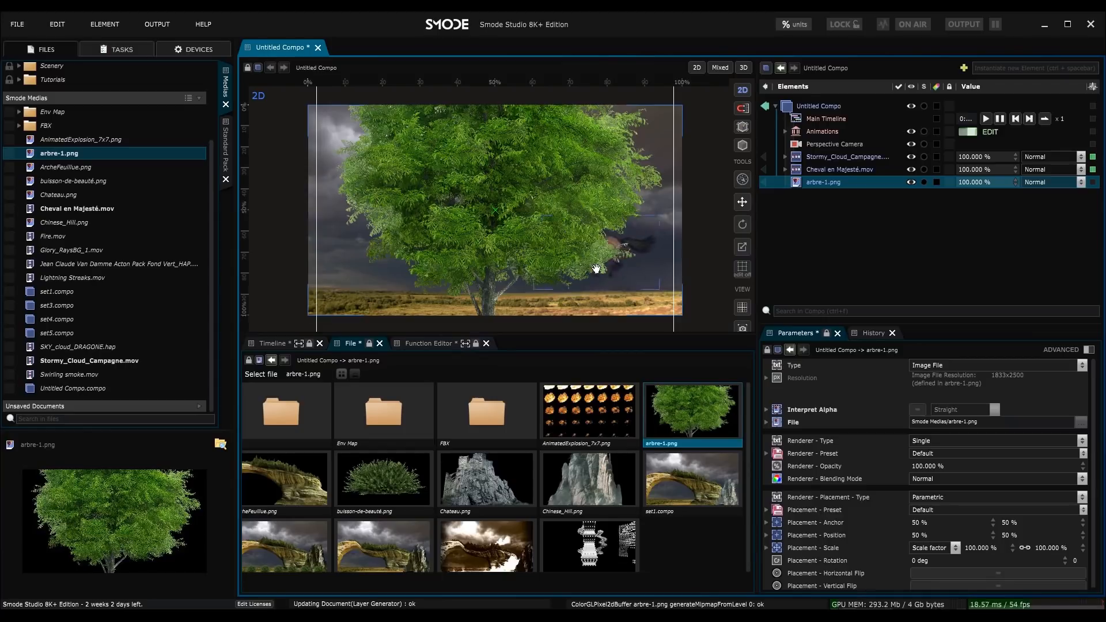
scroll(579, 148, down, 1)
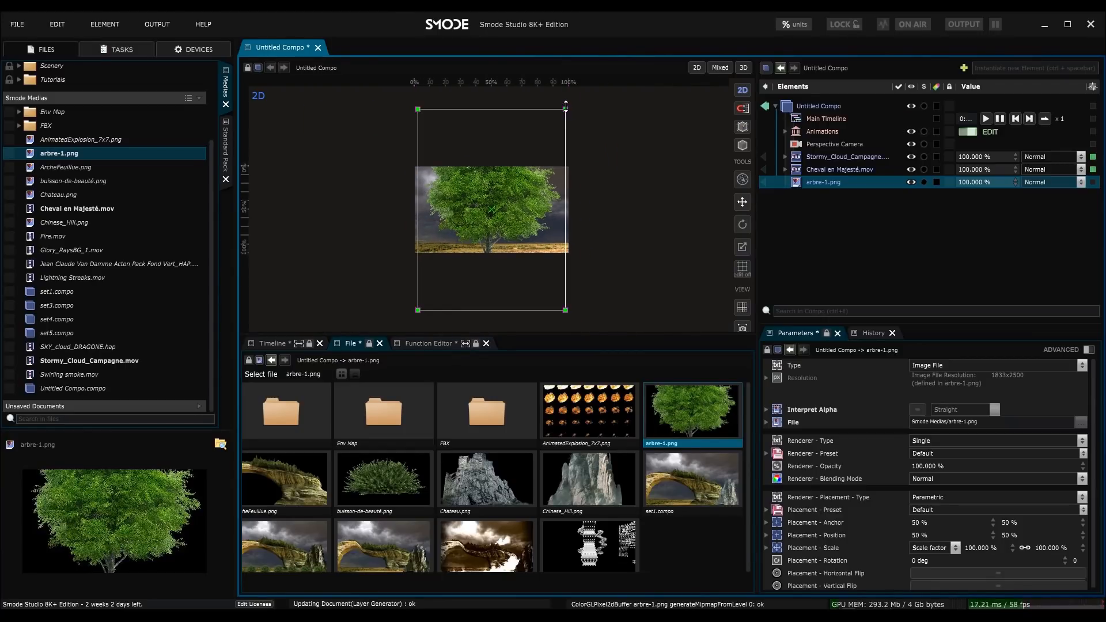
drag(565, 106, 444, 215)
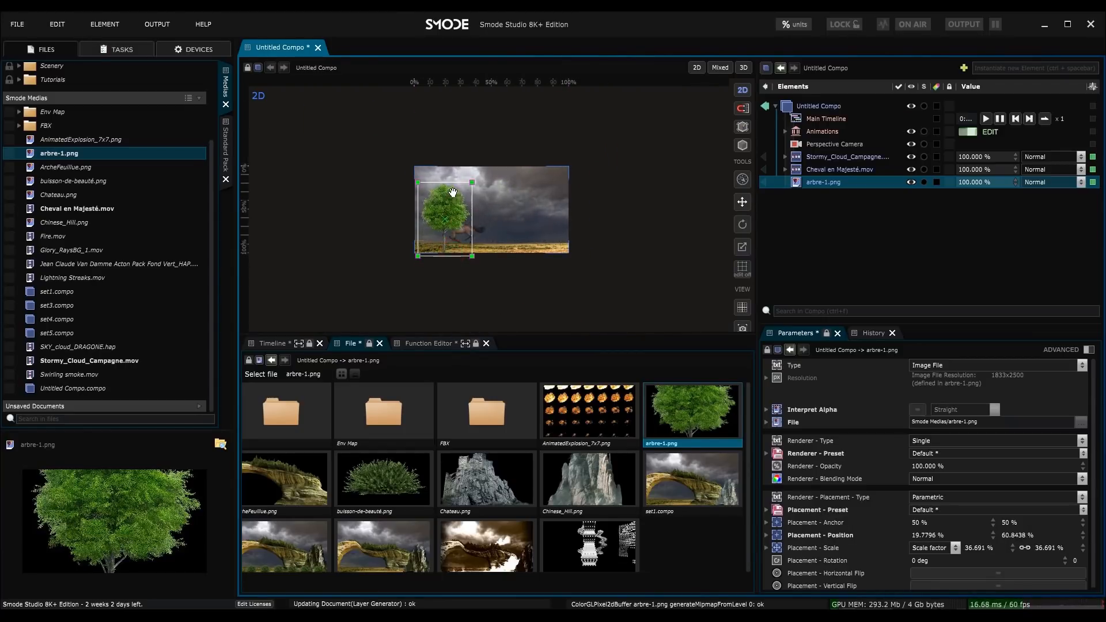
scroll(451, 192, up, 5)
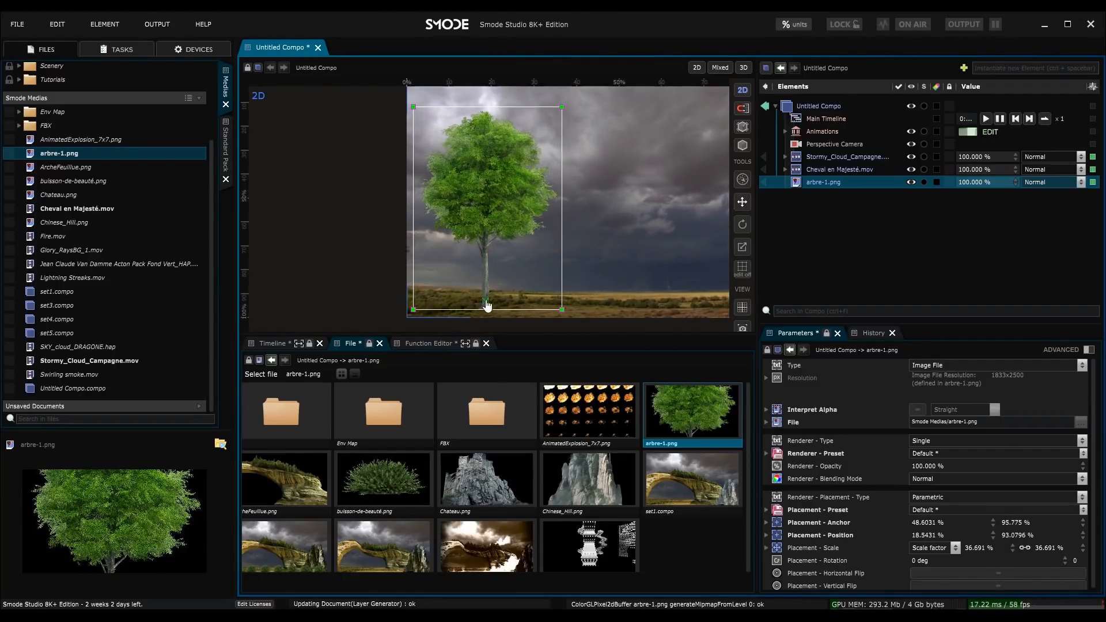
Step: Test tilting the tree about its trunk base, then add a loop animation on its rotation using the 5° noise rotation preset
drag(569, 104, 545, 95)
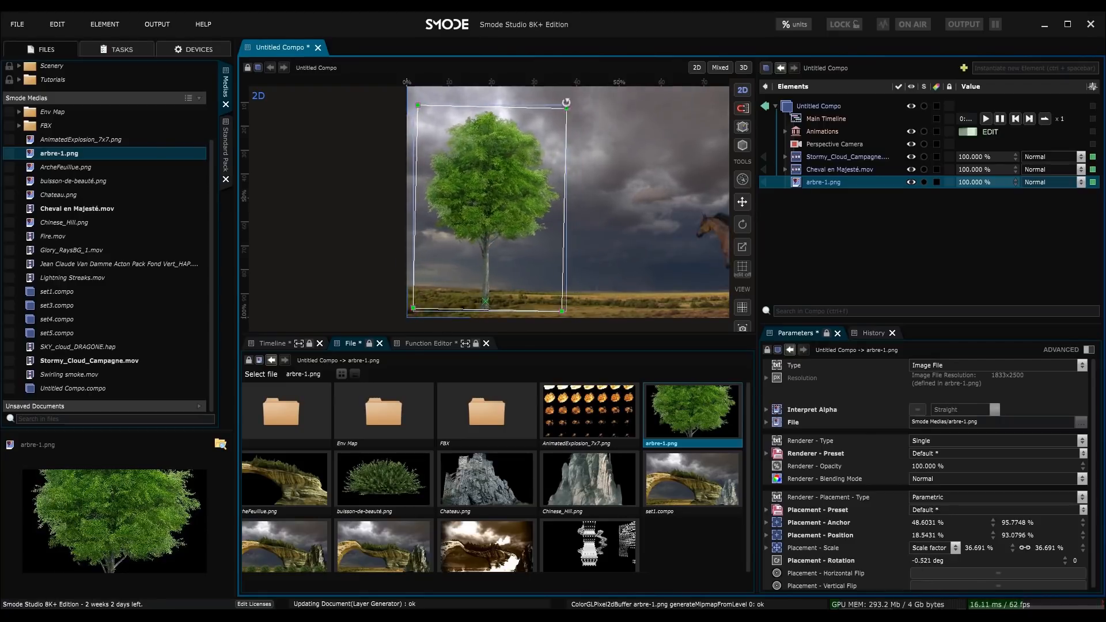
right_click(917, 562)
click(847, 546)
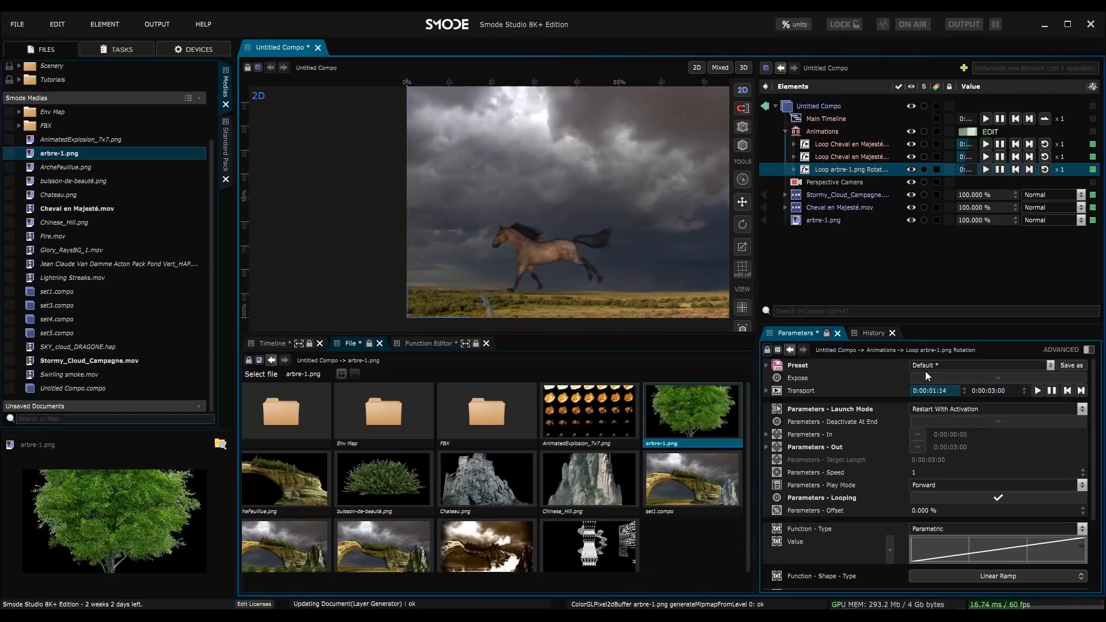
click(942, 365)
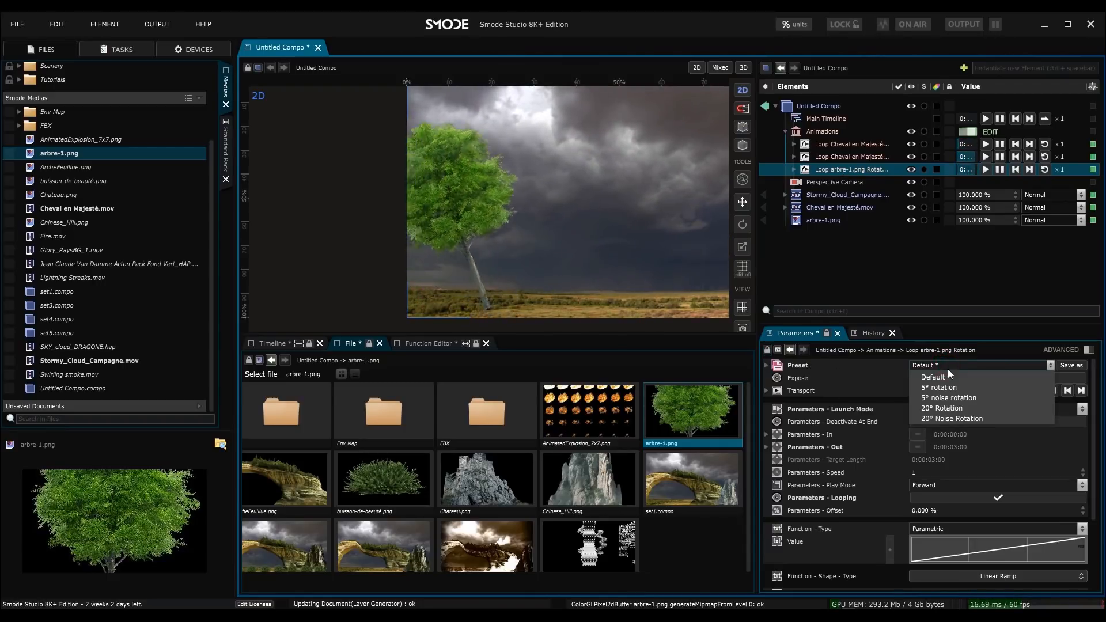
click(959, 399)
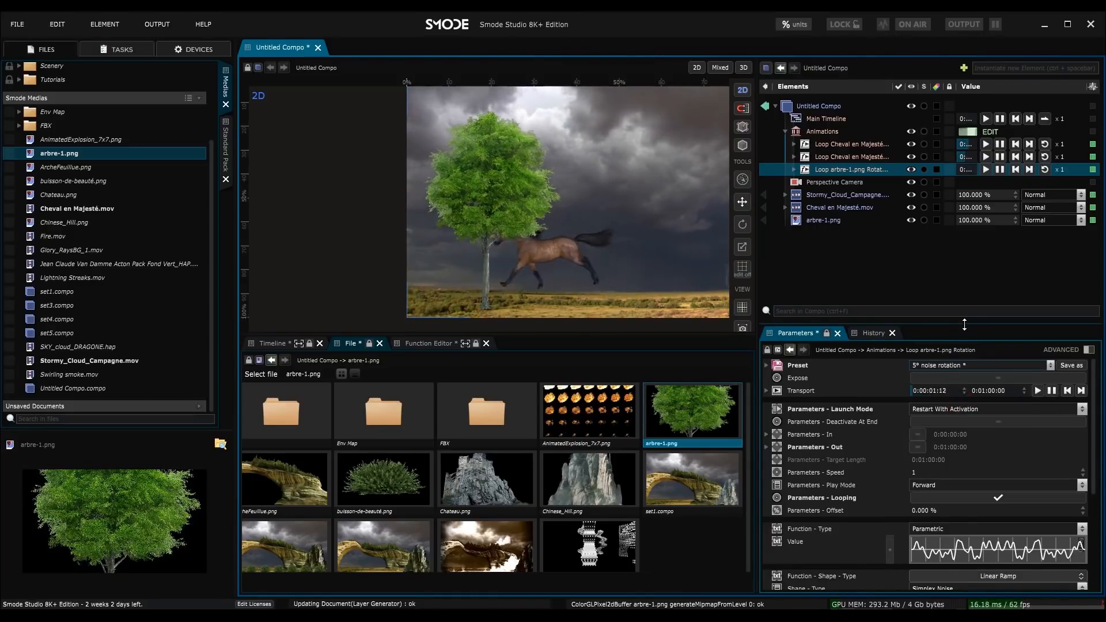
Step: Enlarge the parameter area and review the tree rotation loop's noise shape, duration, minimum, maximum and period
drag(964, 325, 964, 274)
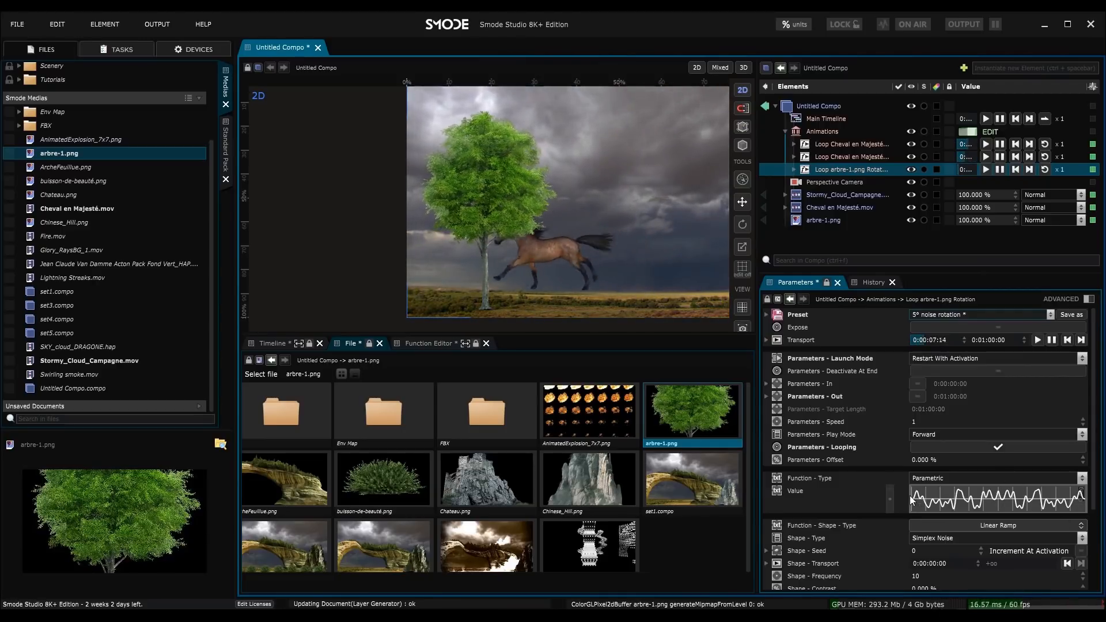
mouse_move(1072, 504)
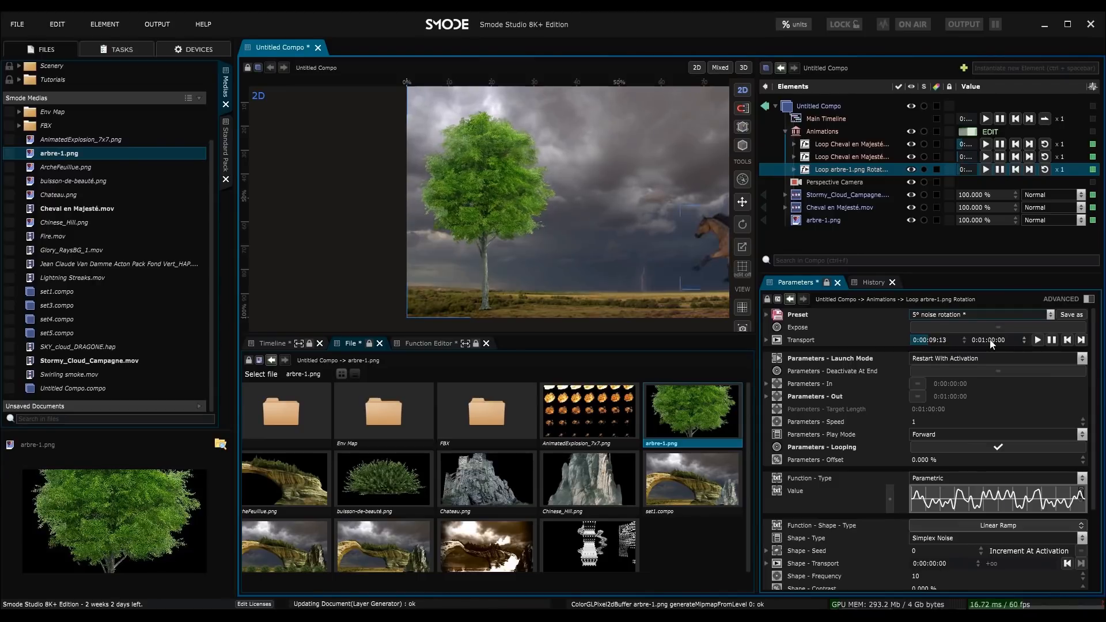
scroll(958, 490, down, 5)
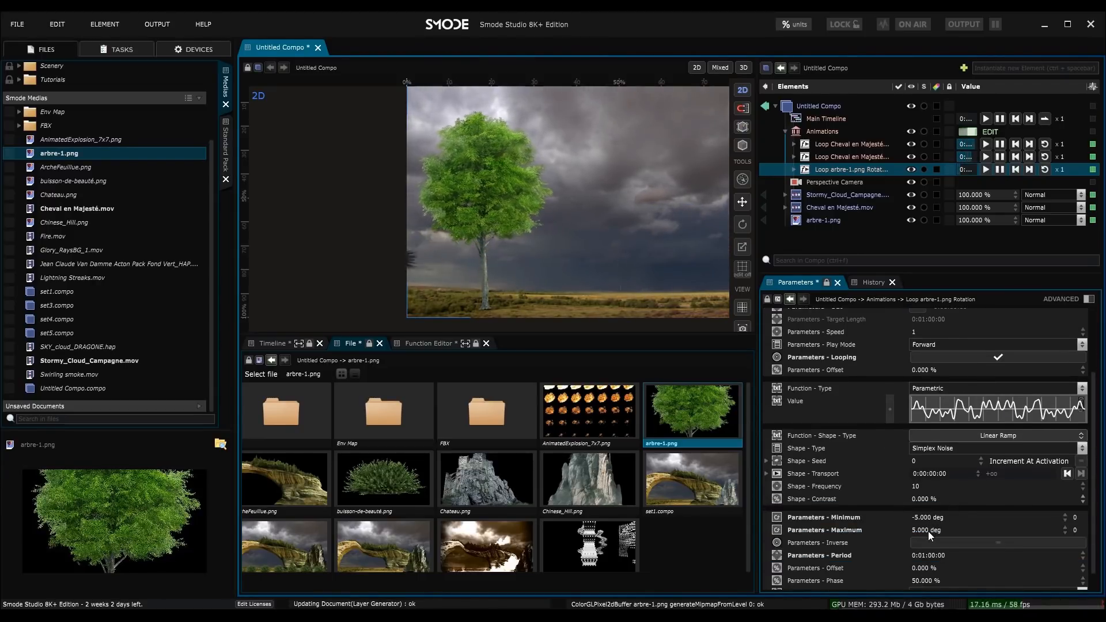
scroll(576, 269, up, 2)
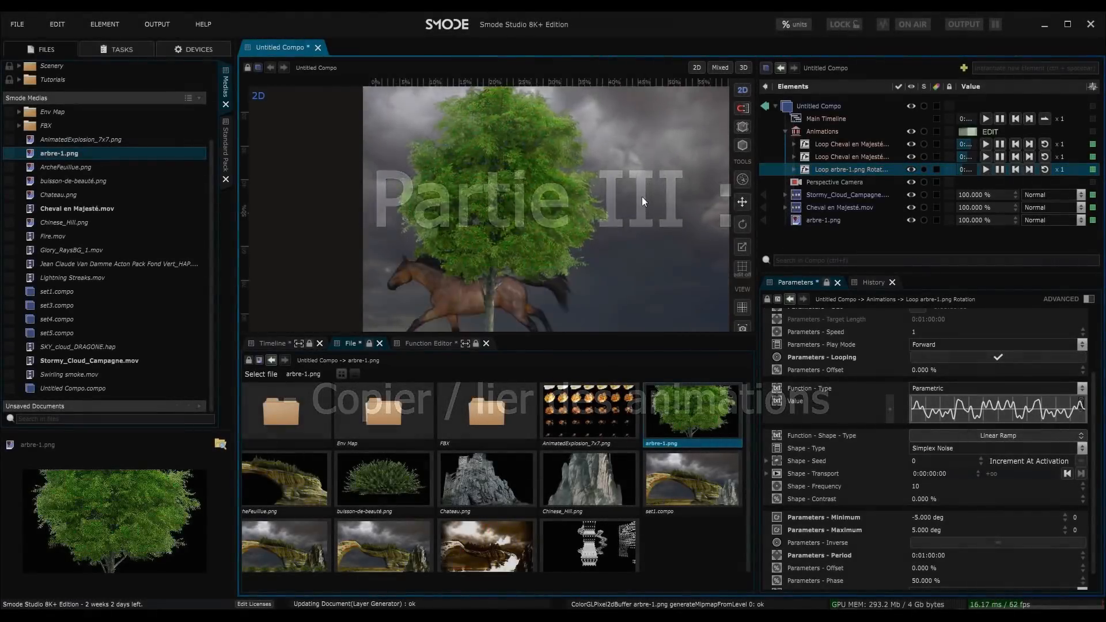
Step: Duplicate the tree together with its rotation automation and place the copy on the right of the landscape
scroll(641, 199, down, 2)
drag(583, 237, 520, 228)
scroll(519, 228, down, 1)
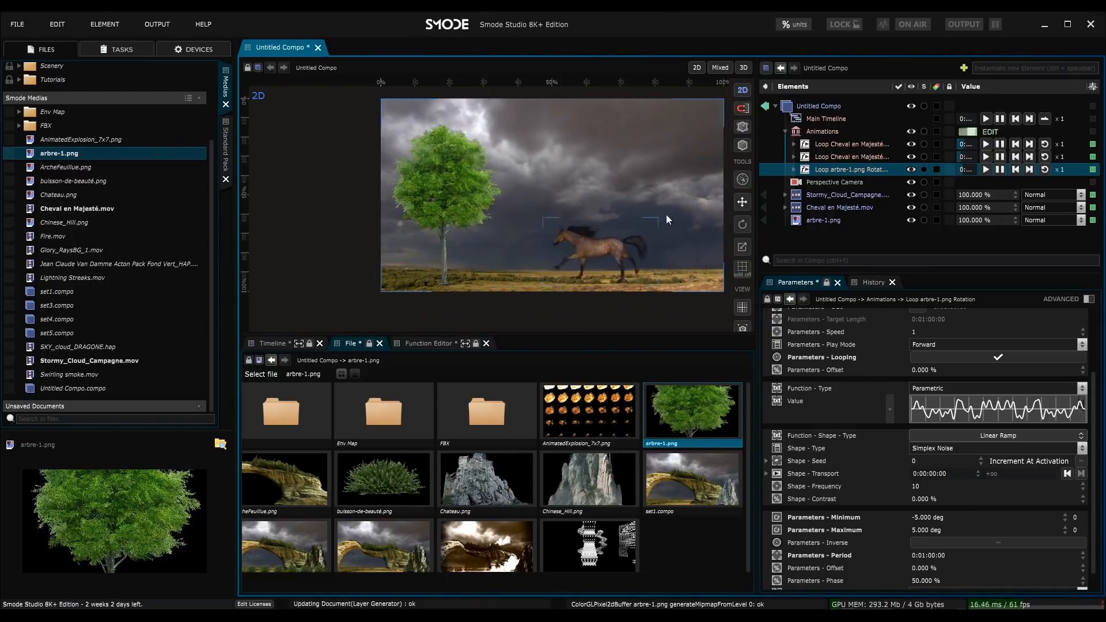
click(825, 222)
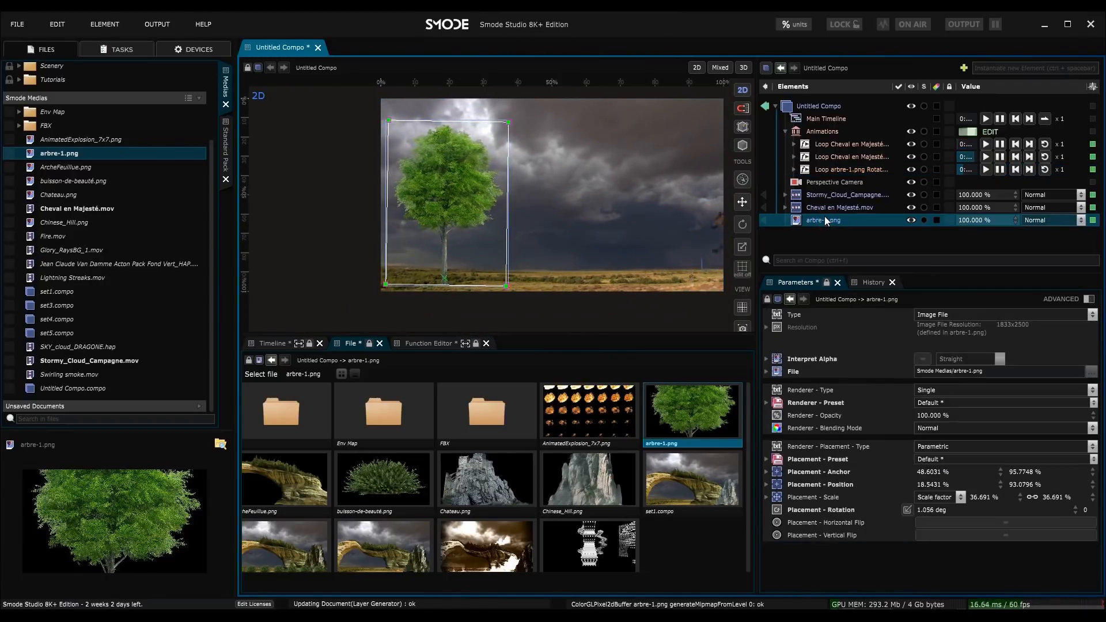
key(ctrl+d)
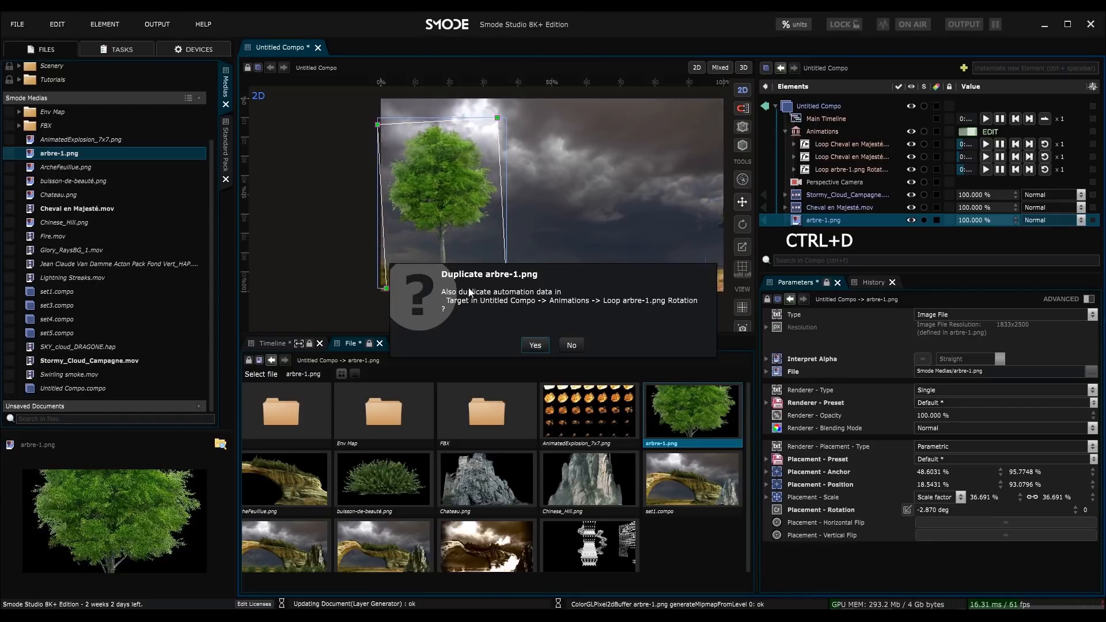
click(535, 348)
drag(454, 247, 662, 245)
drag(728, 223, 629, 225)
Step: Expand the multi-target rotation loop, select its second tree target and enlarge the element tree's area
click(793, 169)
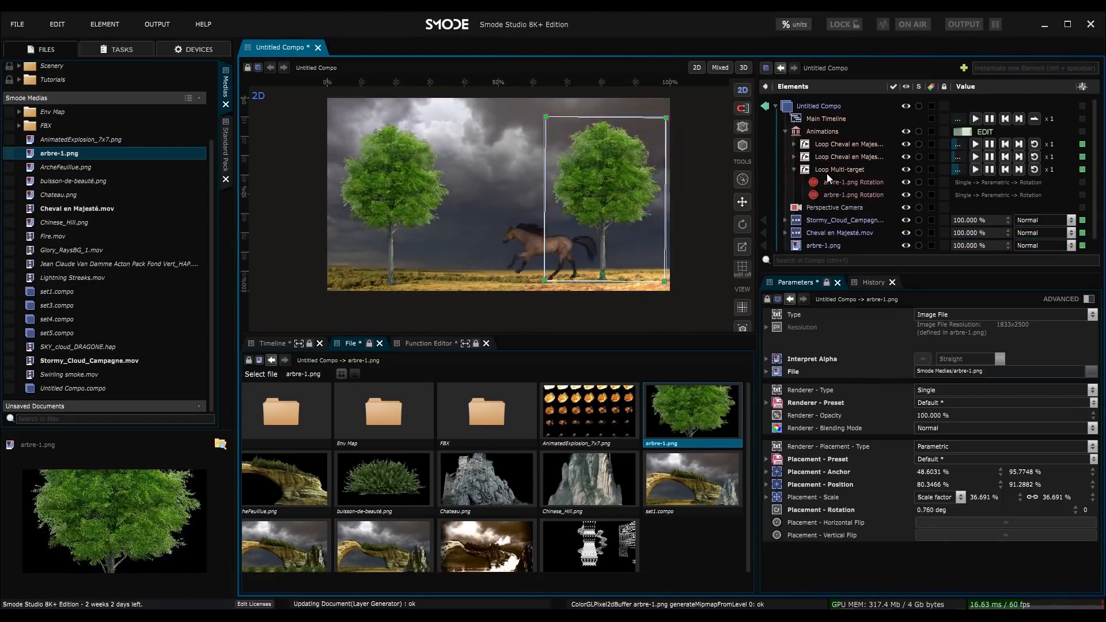
click(835, 194)
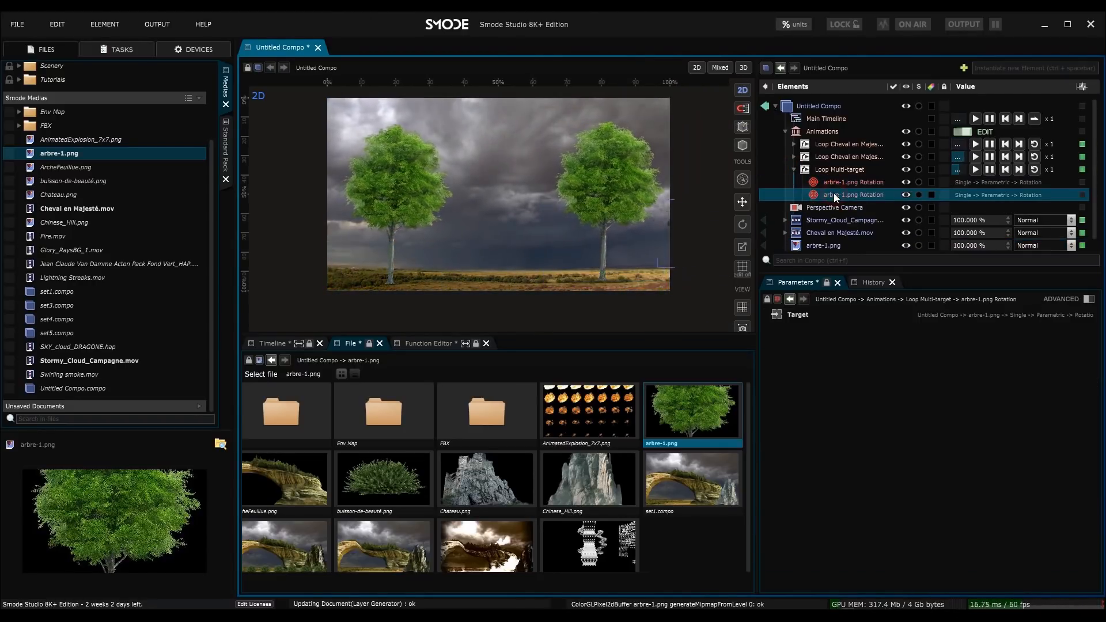
drag(838, 274, 834, 359)
scroll(623, 261, up, 3)
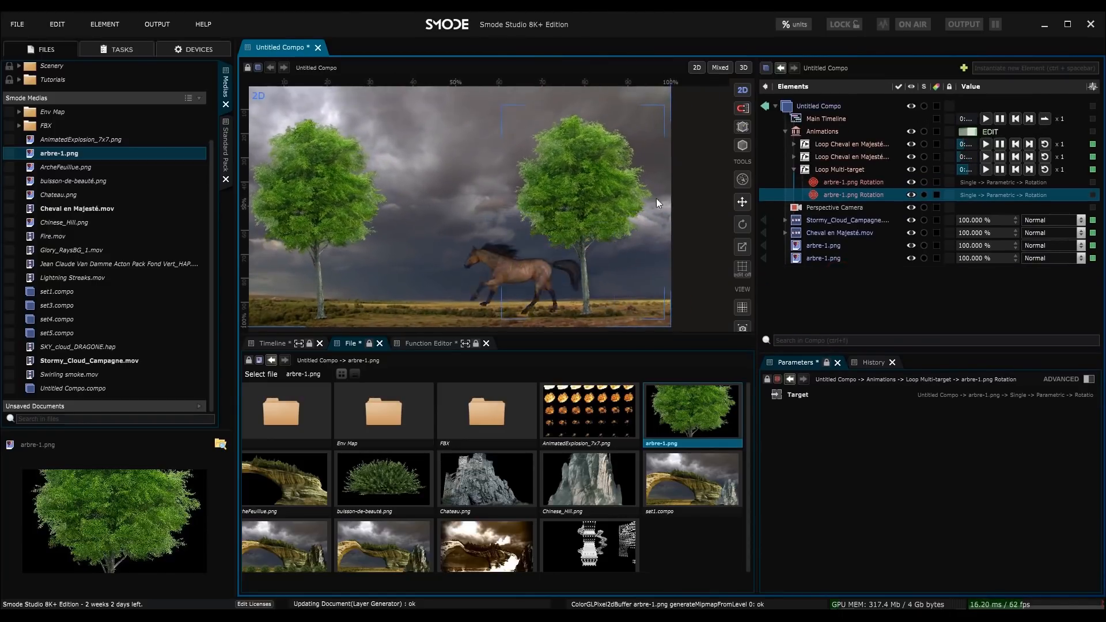
Step: Add a Multiply modifier with a value of -2 to the second tree's rotation target in the loop
right_click(818, 195)
mouse_move(803, 227)
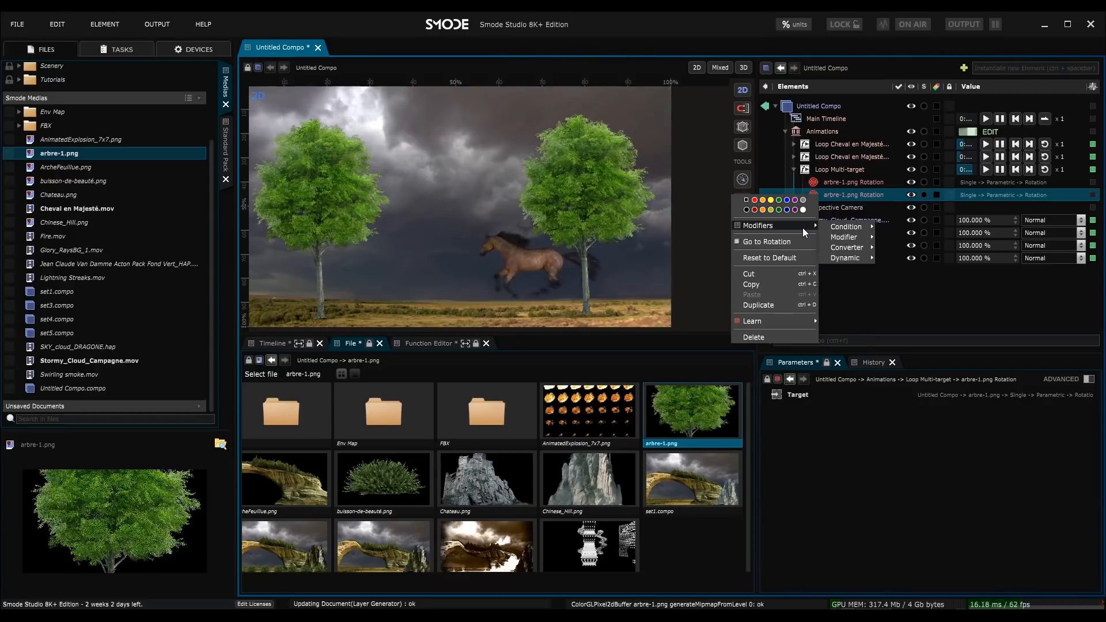
mouse_move(841, 251)
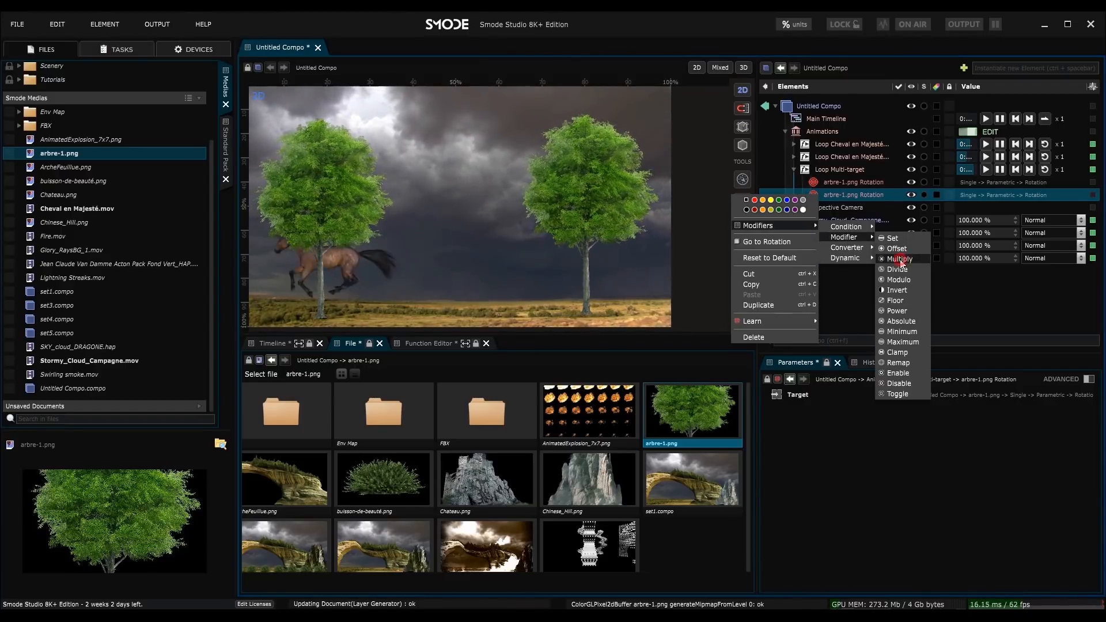
click(900, 259)
click(974, 214)
text(-2)
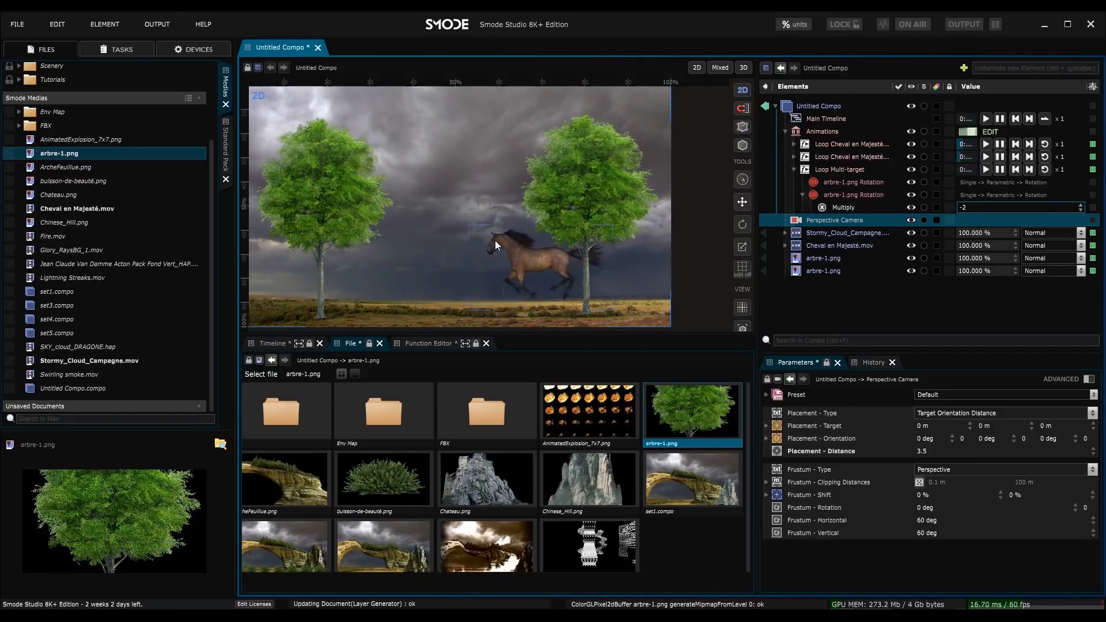
scroll(499, 258, down, 1)
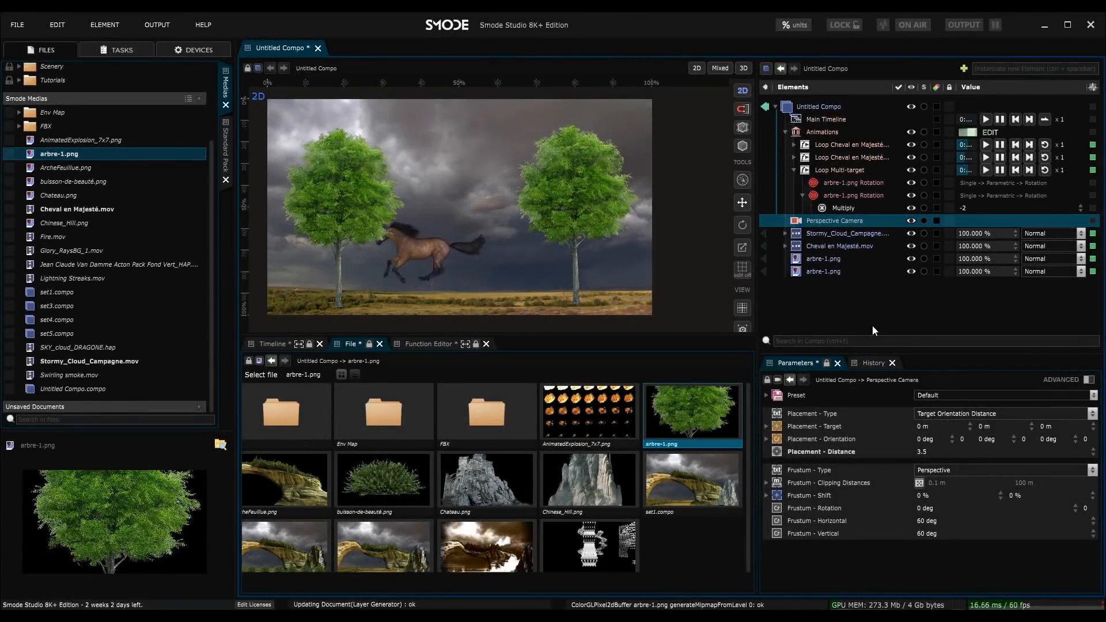
Step: Delete the duplicated tree layer and its orphaned rotation target from the loop
click(822, 272)
key(Delete)
key(Return)
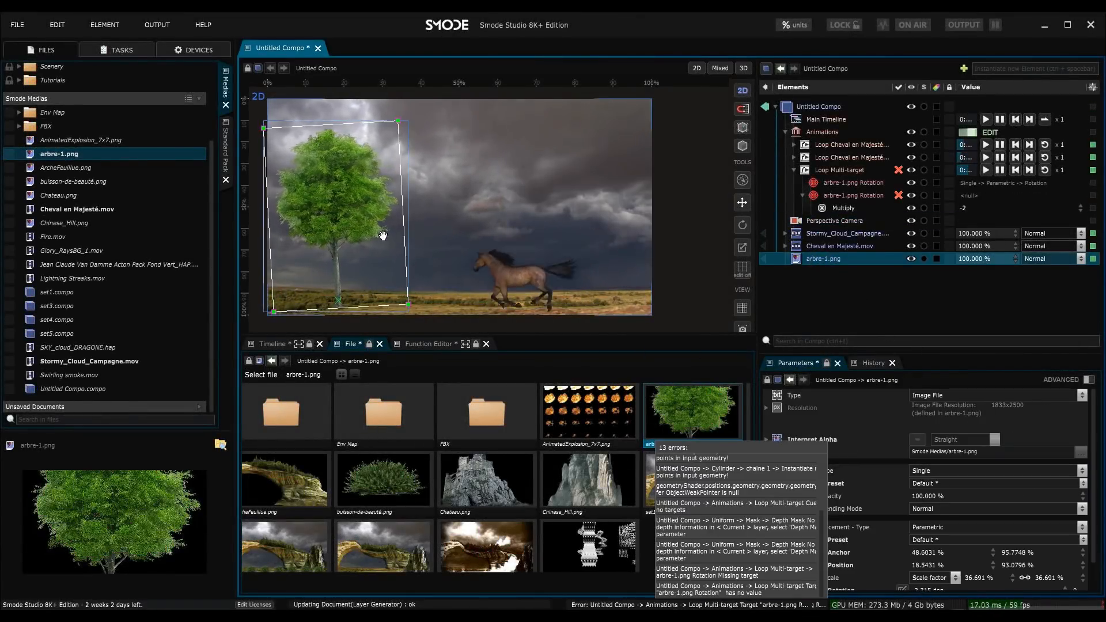
click(832, 199)
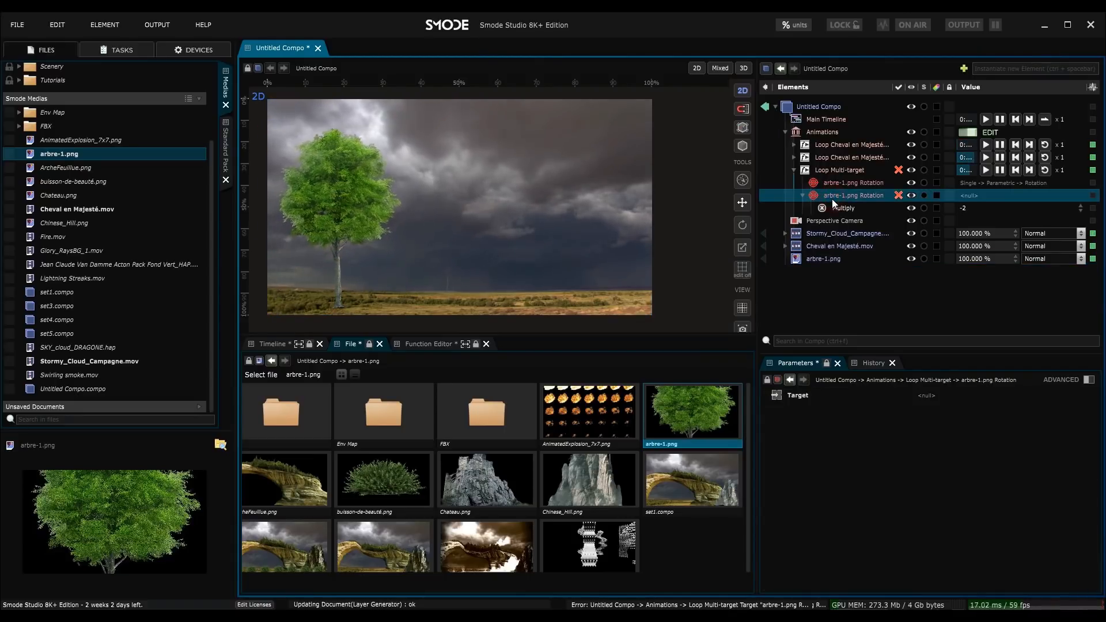
key(Delete)
Step: Add buisson-de-beauté.png to the composition, anchor it at its base, scale it to about 75% and place it right of centre on the ground
click(65, 228)
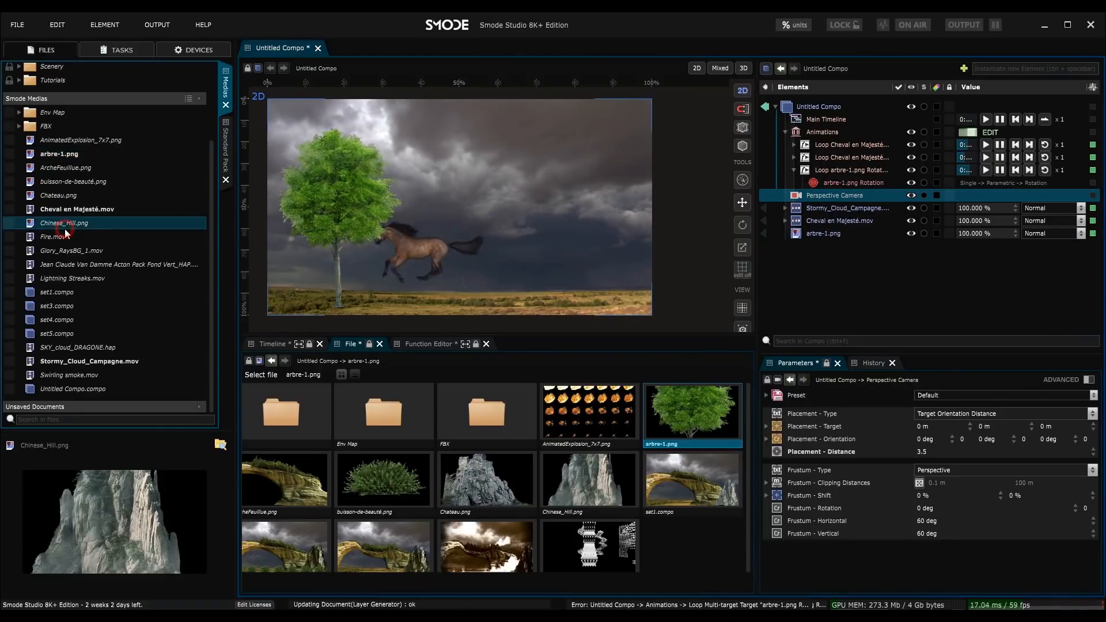
click(68, 171)
click(68, 182)
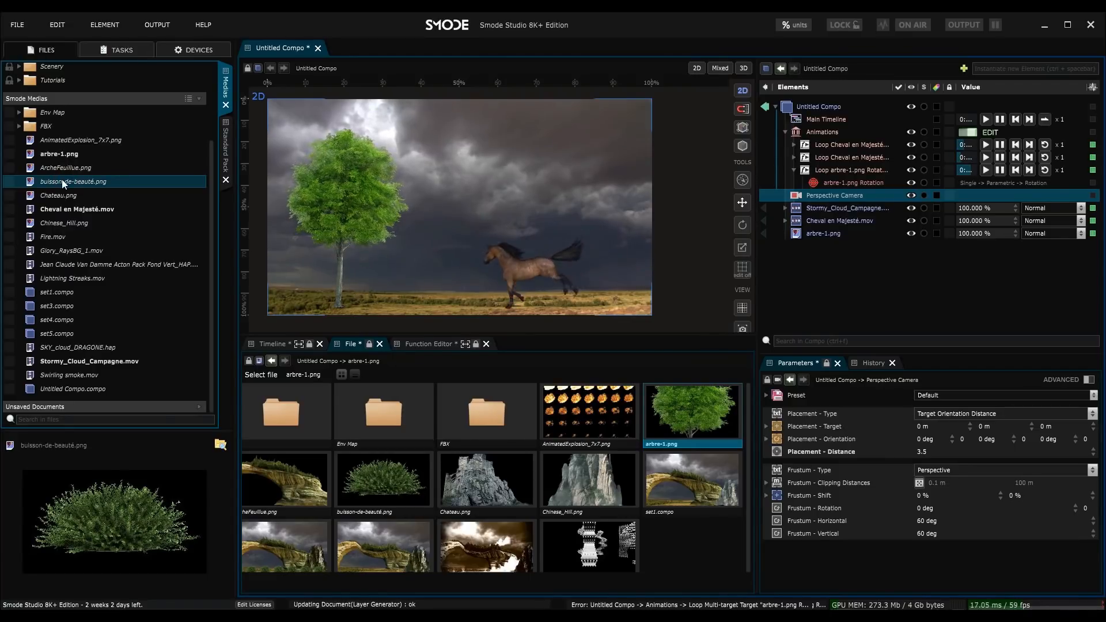
drag(49, 182, 917, 302)
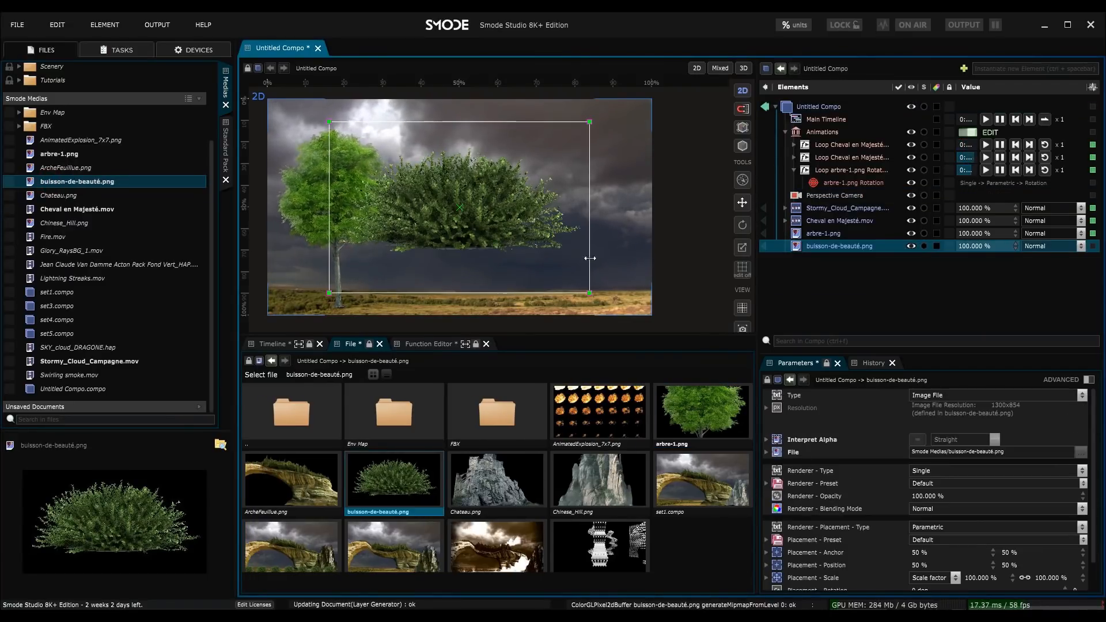
drag(583, 270, 637, 305)
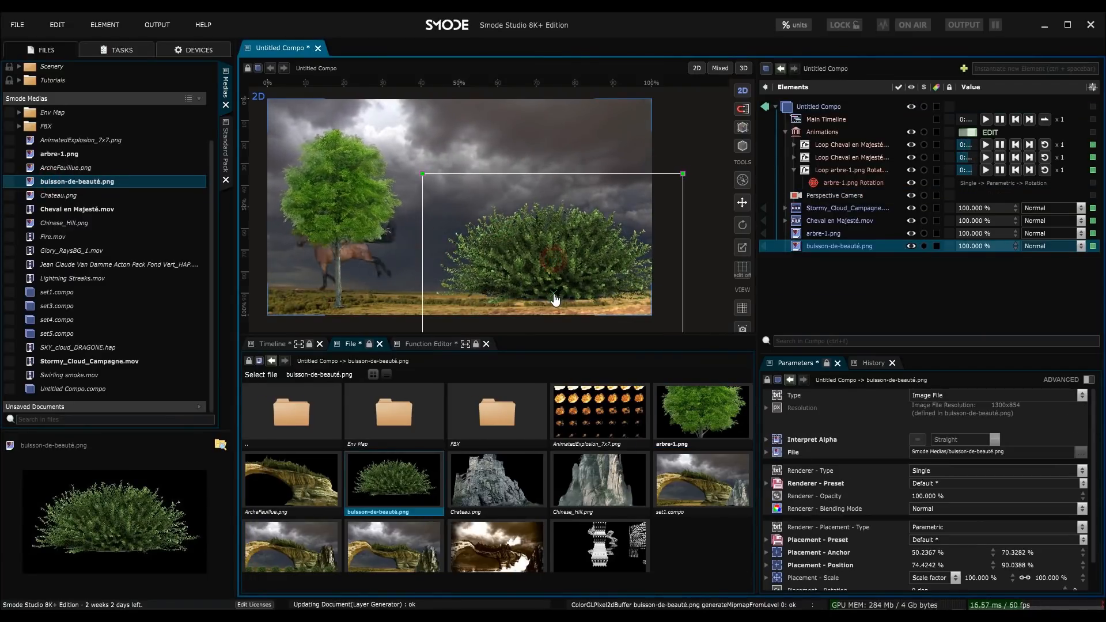
drag(684, 174, 651, 204)
mouse_move(616, 248)
mouse_down()
mouse_move(586, 257)
mouse_move(598, 244)
mouse_up()
Step: Duplicate the tree's rotation target in the loop and link the copy to the bush's placement rotation
click(835, 184)
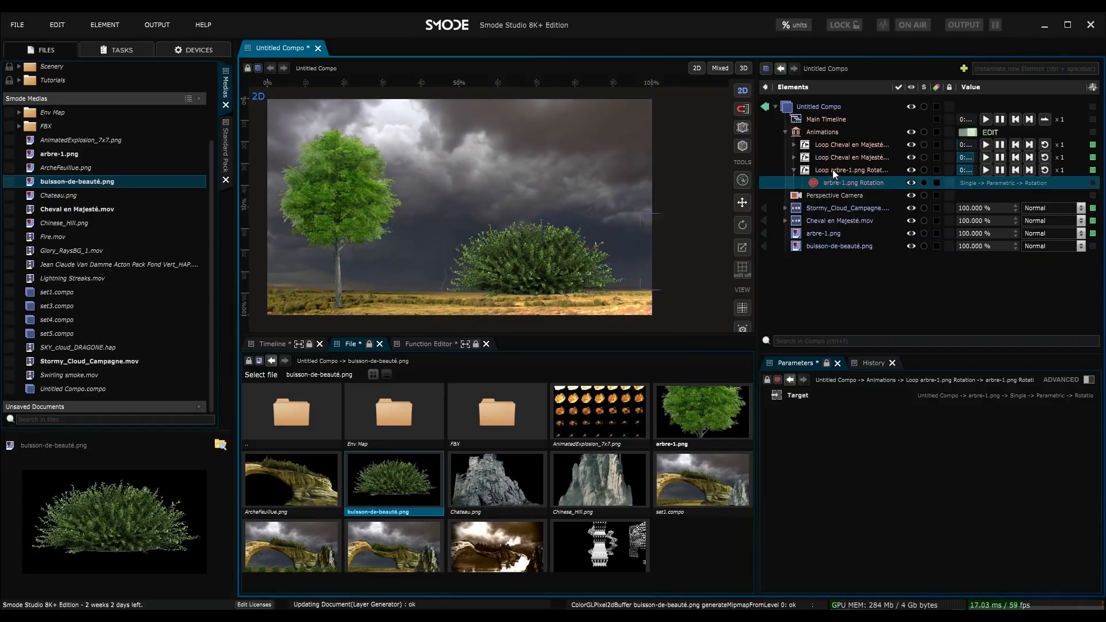
click(833, 171)
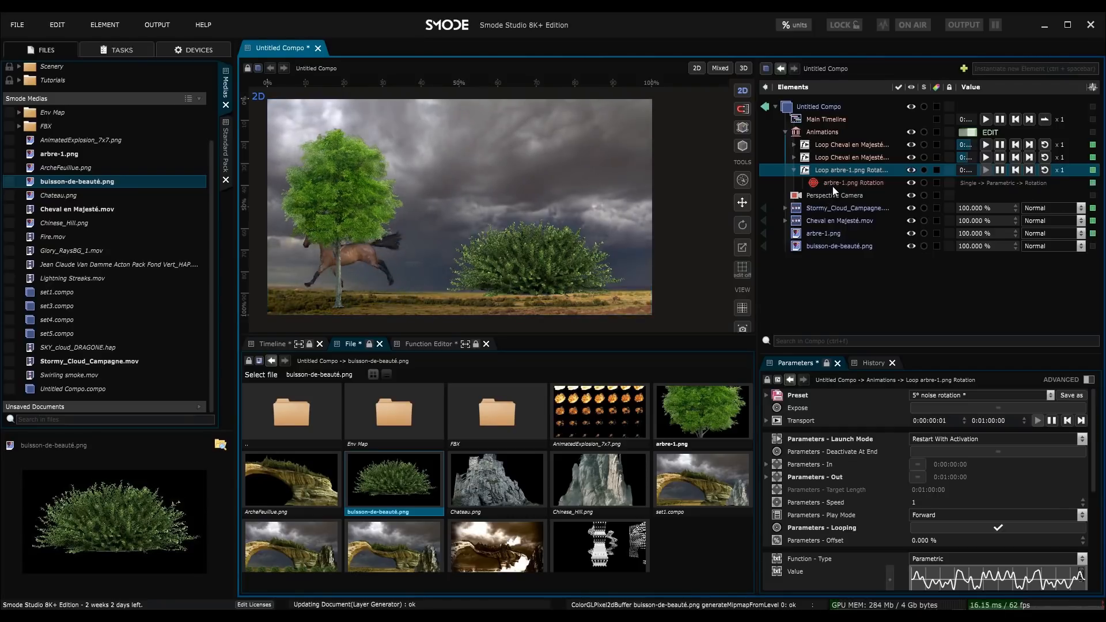
click(833, 185)
key(ctrl+d)
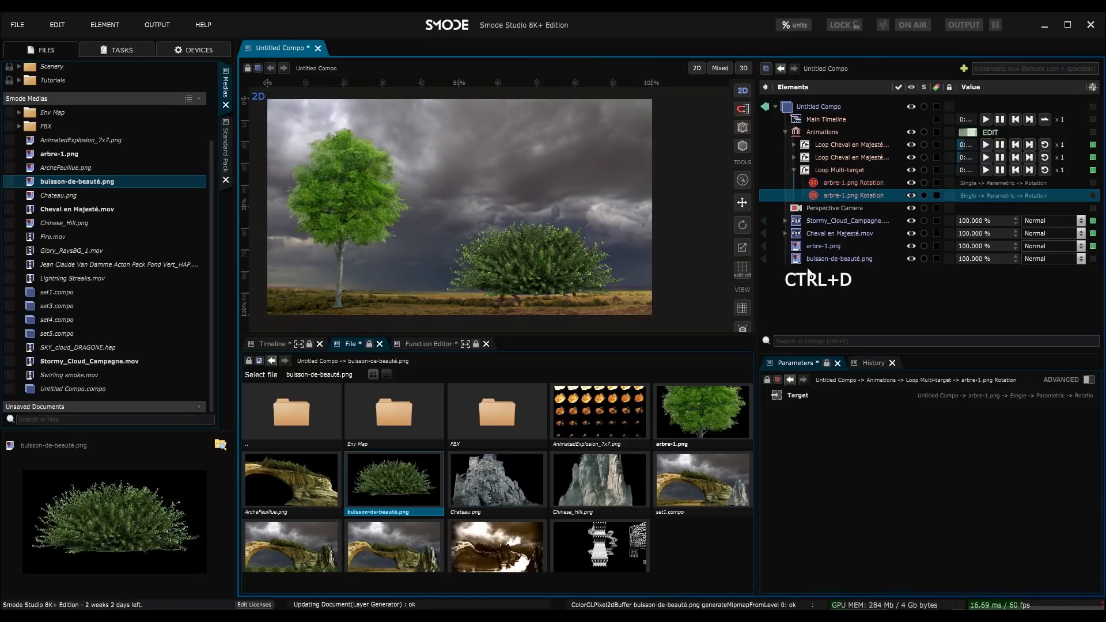
click(830, 259)
drag(821, 568, 1004, 203)
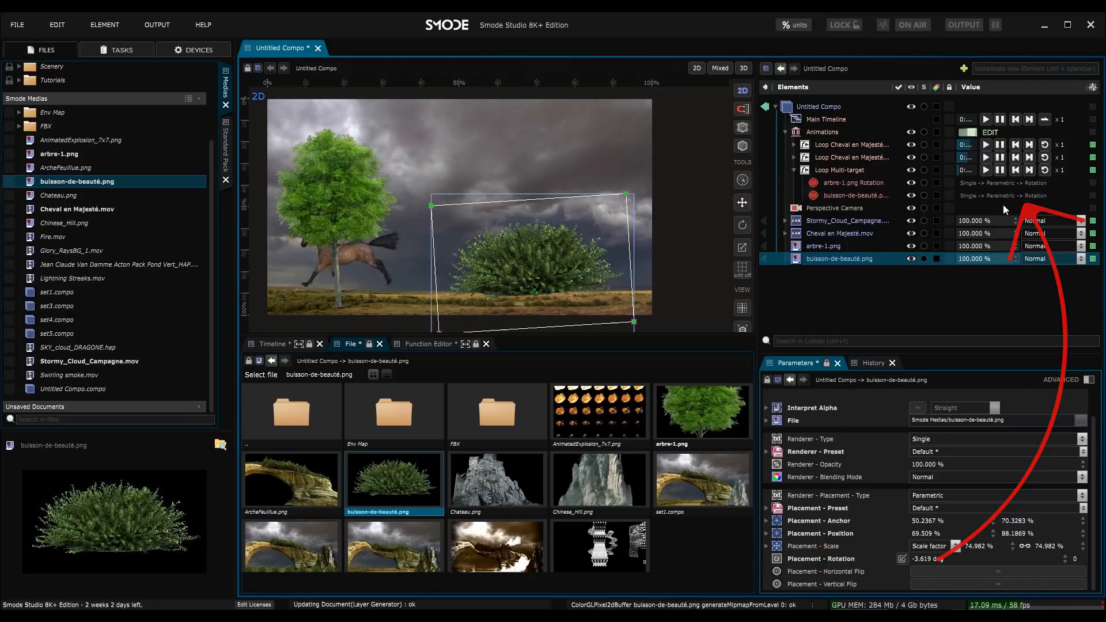
Step: Scale the bush to about 45%, move it farther right, and reorder the horse layer to sit between the tree and the bush
scroll(502, 277, up, 2)
drag(520, 252, 612, 263)
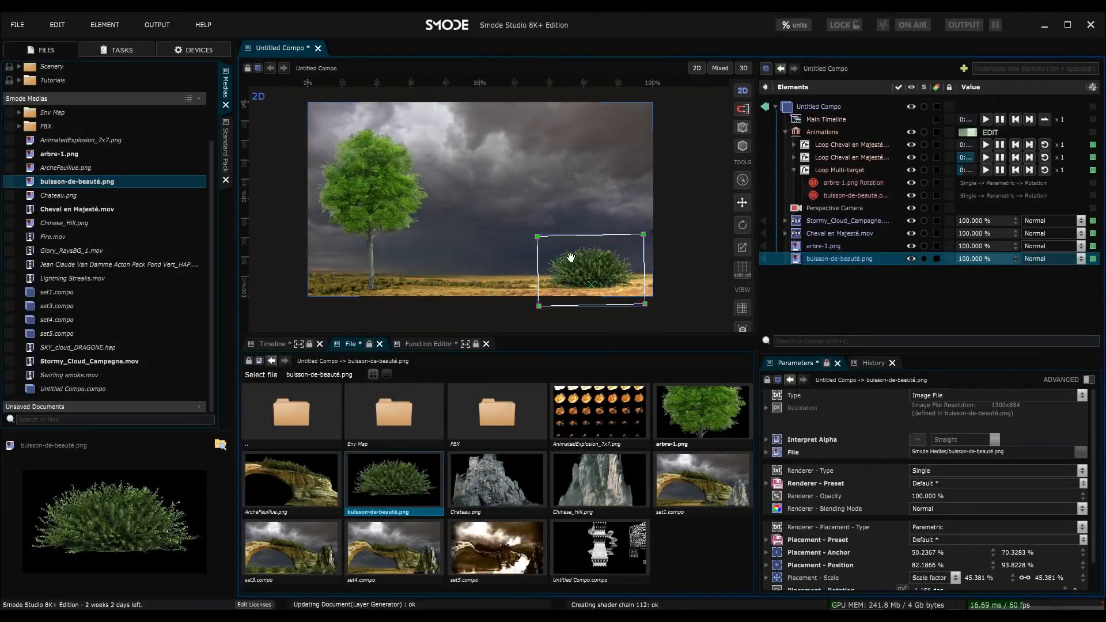
drag(804, 231, 805, 248)
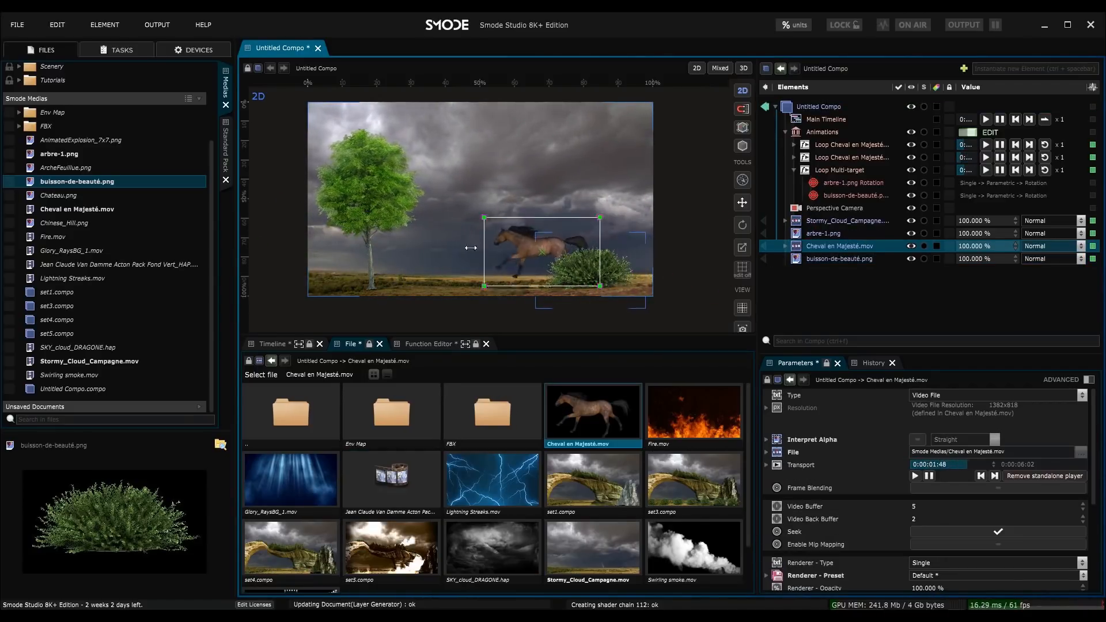
Step: Add a Tritone colour modifier to the arbre-1.png layer and set its medium colour to brown 695727ff
right_click(818, 236)
mouse_move(730, 292)
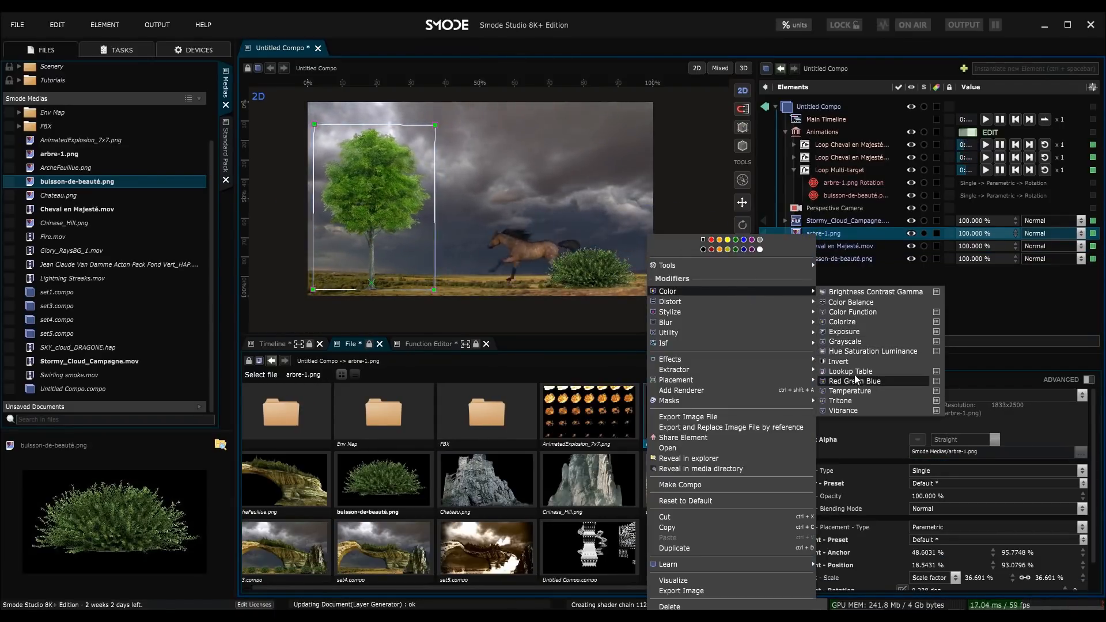
click(854, 398)
drag(1092, 460, 512, 285)
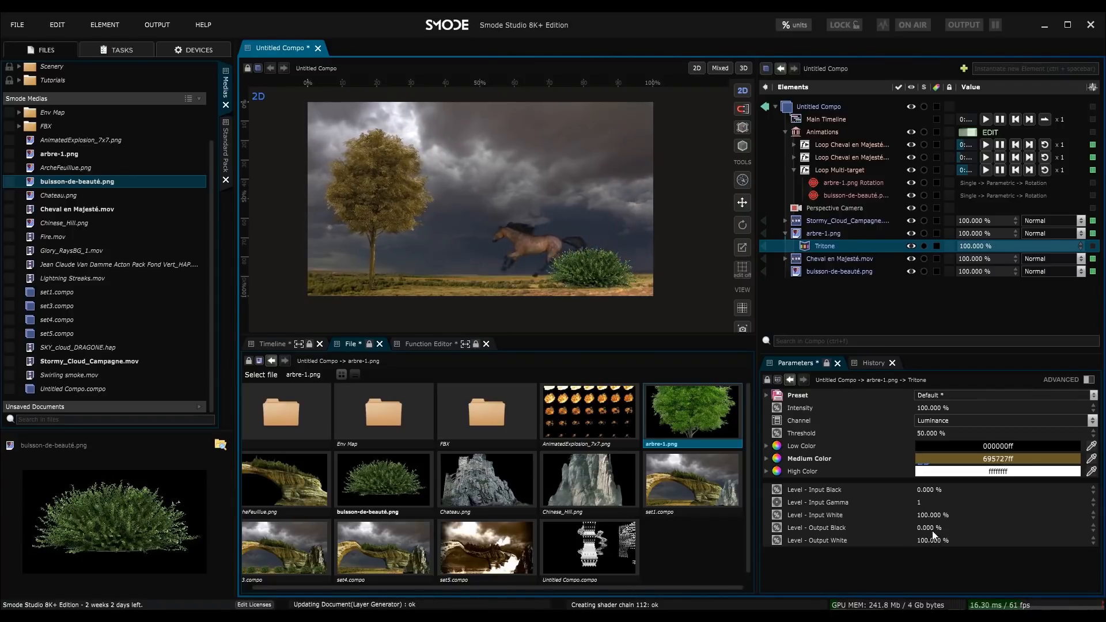
Step: Animate the Tritone's Level - Input White with a linear loop that uses a Noise shape
drag(930, 513, 930, 536)
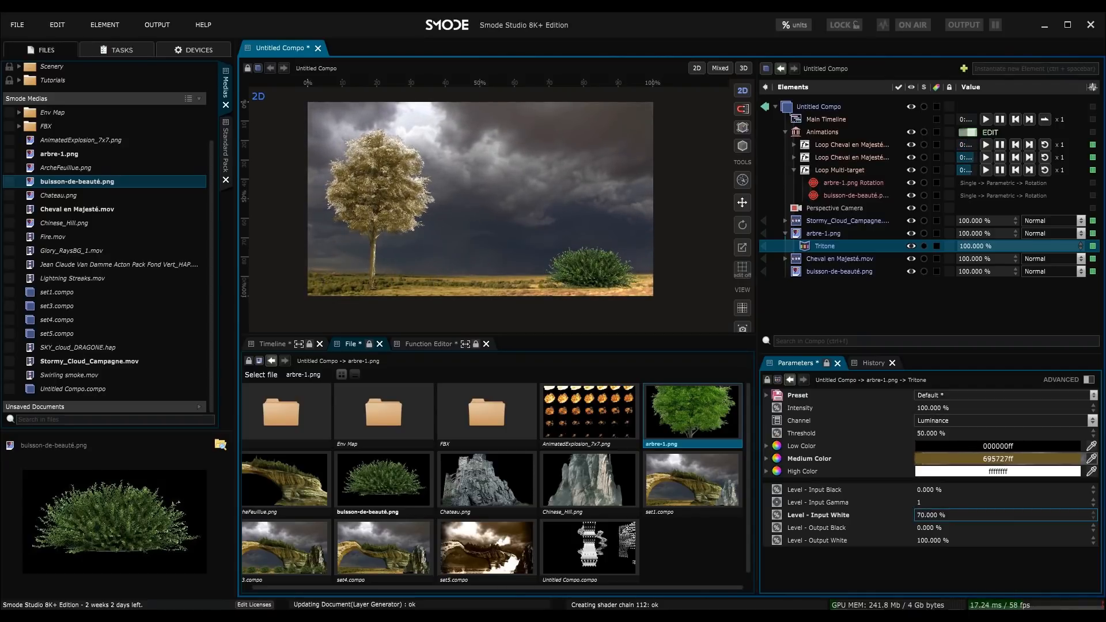
right_click(927, 518)
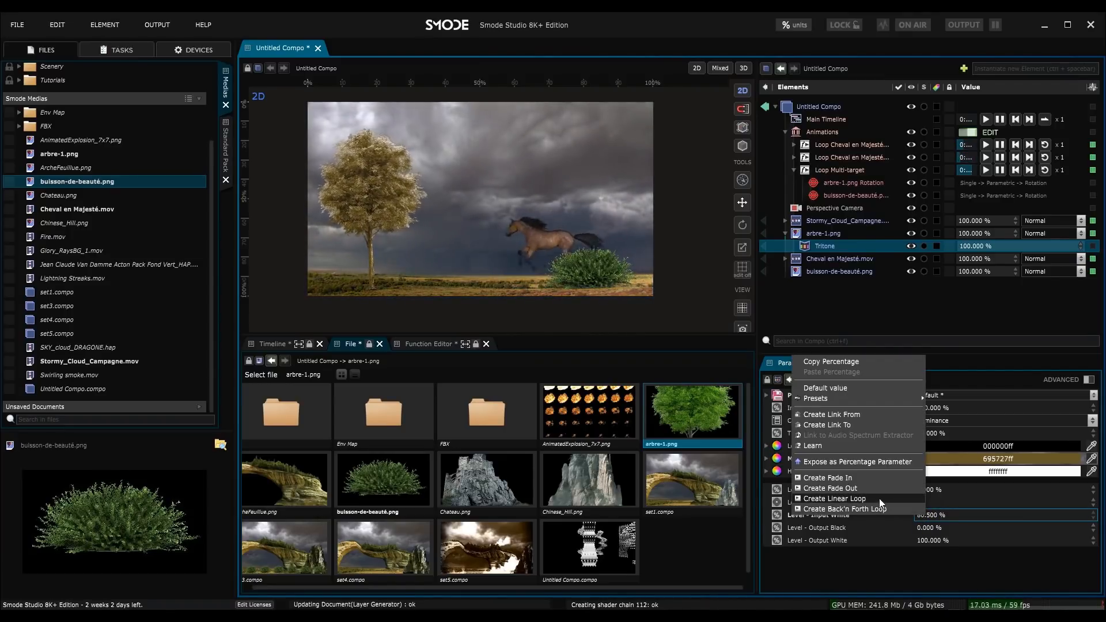
click(879, 499)
click(999, 516)
click(946, 371)
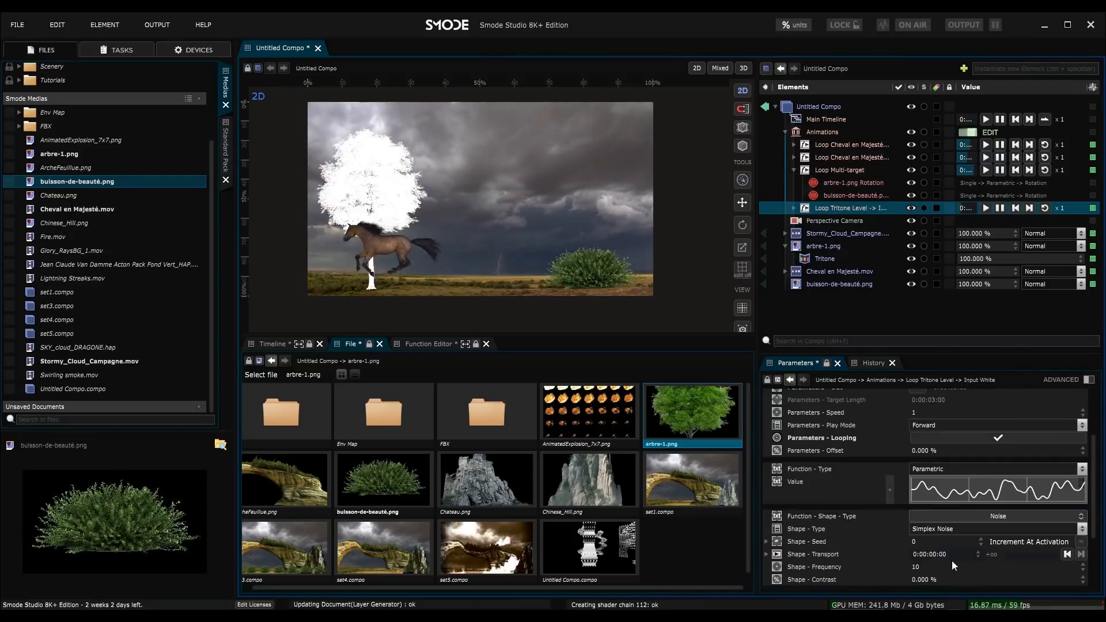
Step: Set the Input White loop's wrap mode to Mirrored Repeat with 2 repetitions
scroll(952, 561, down, 3)
click(934, 572)
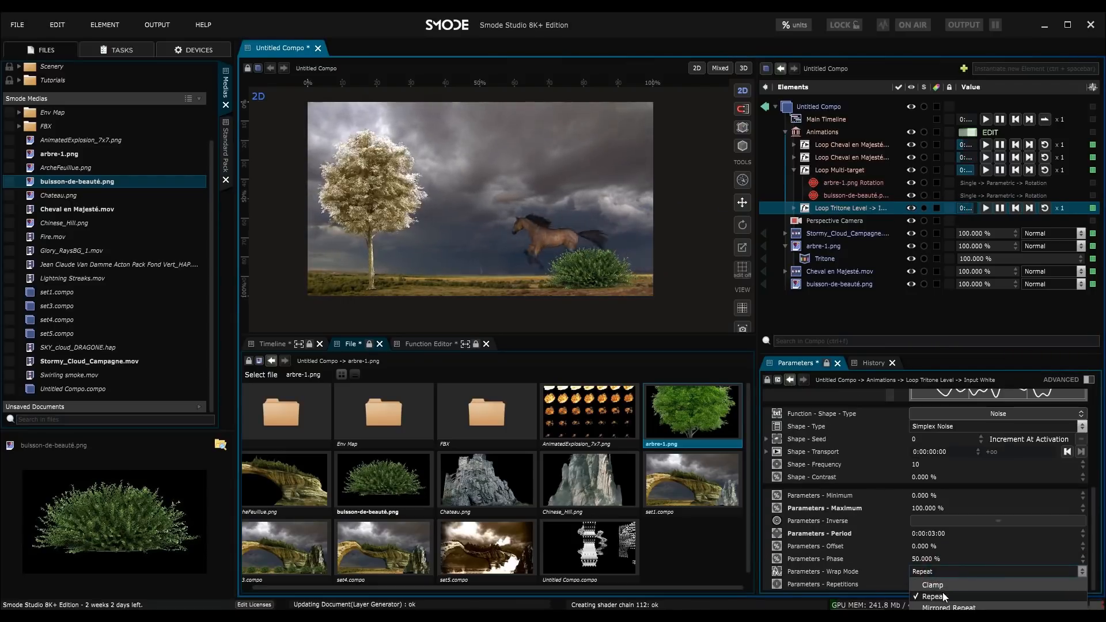
click(948, 607)
click(925, 584)
text(2)
key(Return)
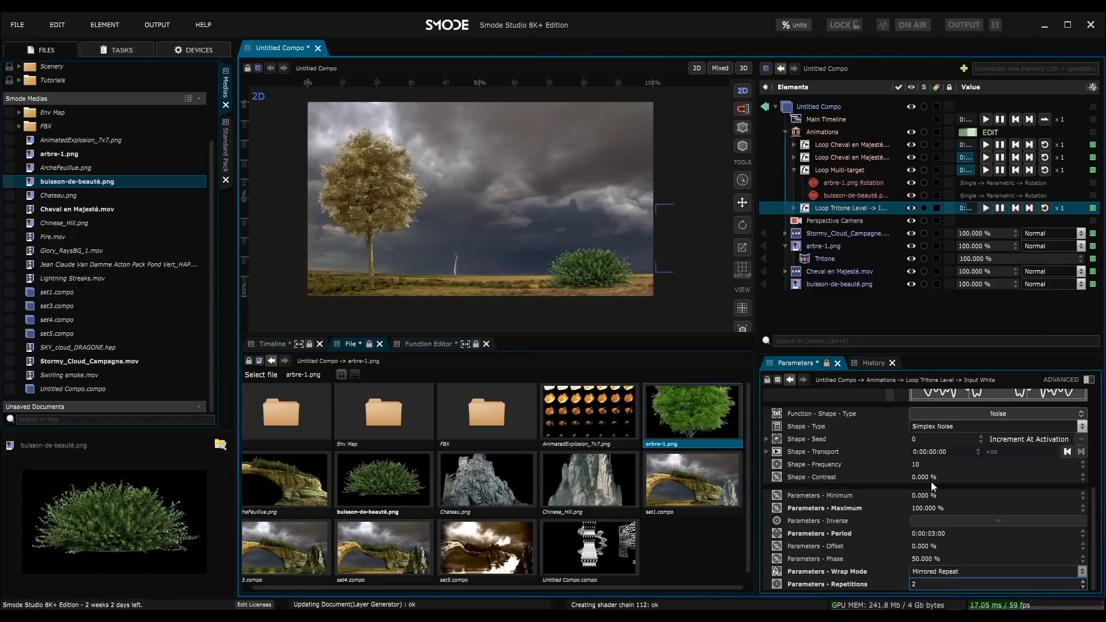
Step: Limit the Input White loop's range to a minimum of 90% and a maximum of 100%
click(928, 509)
text(10)
key(Return)
click(930, 508)
text(100)
key(Return)
click(928, 495)
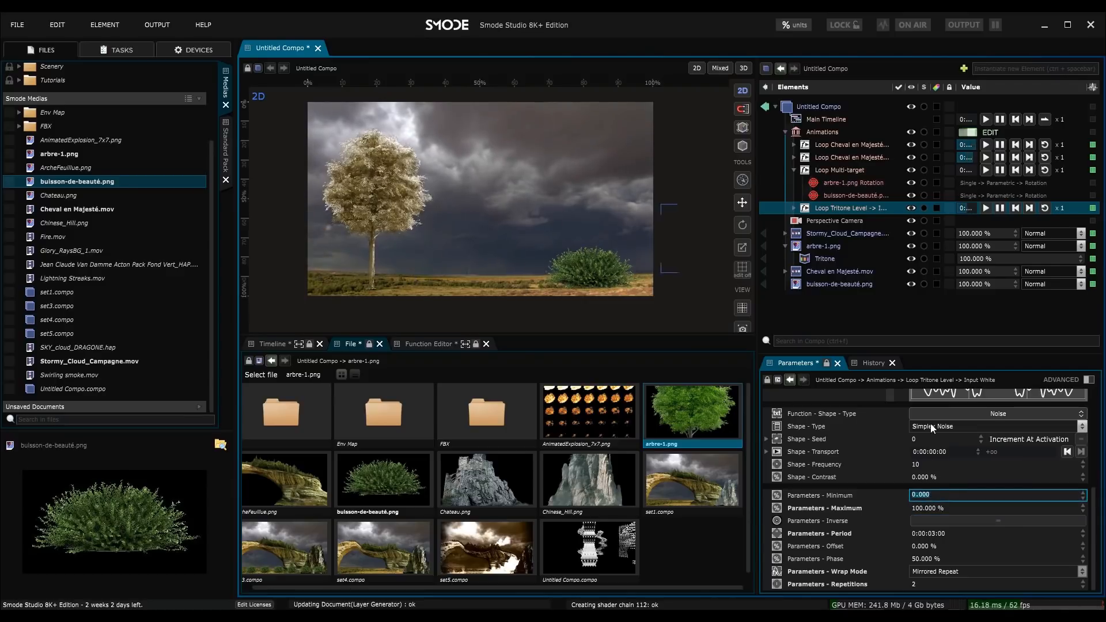
text(90)
key(Return)
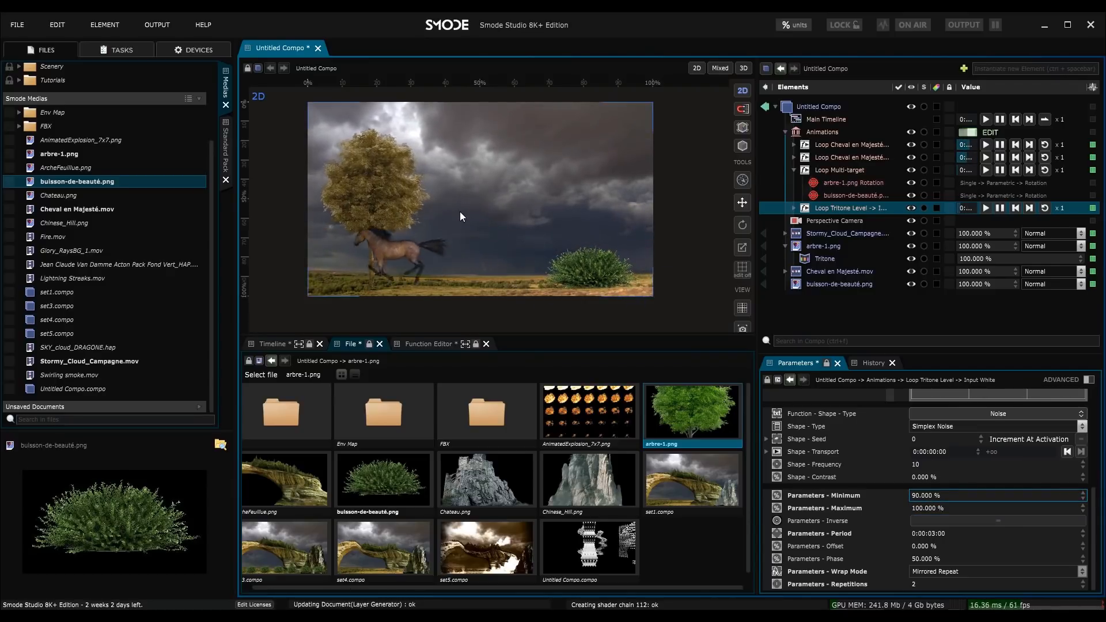
scroll(445, 219, up, 1)
drag(444, 219, 403, 209)
scroll(382, 181, up, 1)
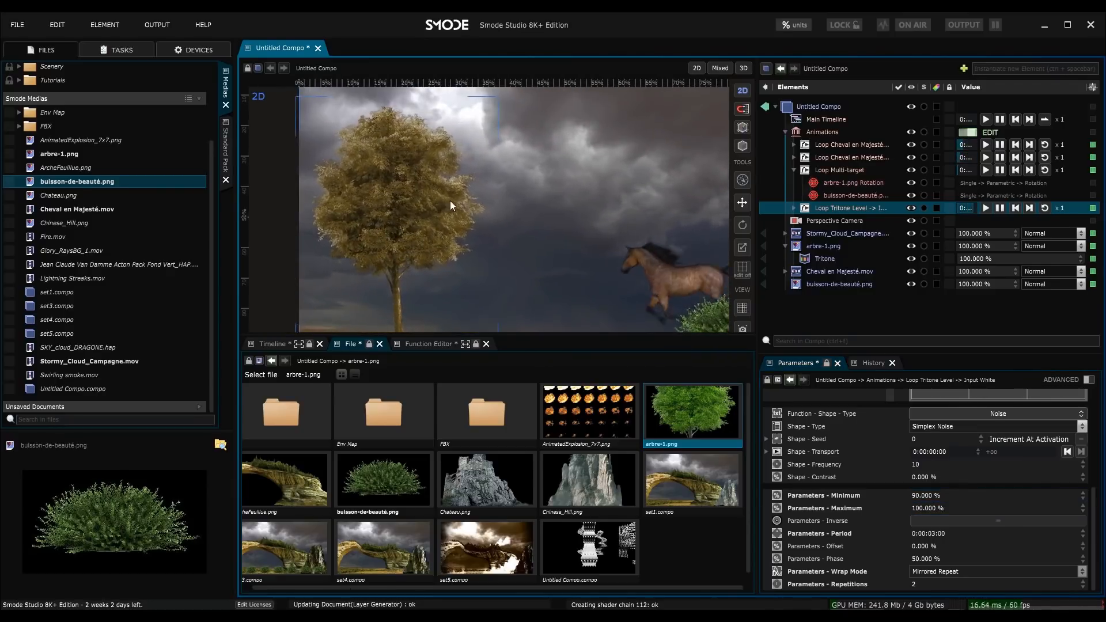
scroll(417, 195, down, 1)
drag(510, 218, 468, 191)
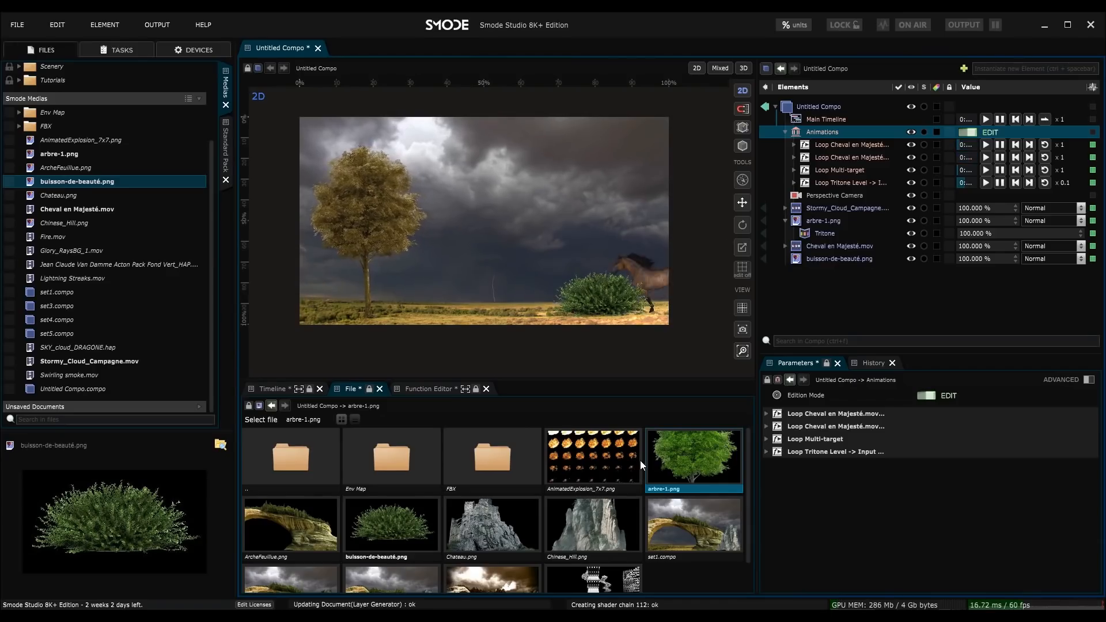
Step: Create a Fade In animation on the opacity of the buisson-de-beauté.png layer
click(821, 259)
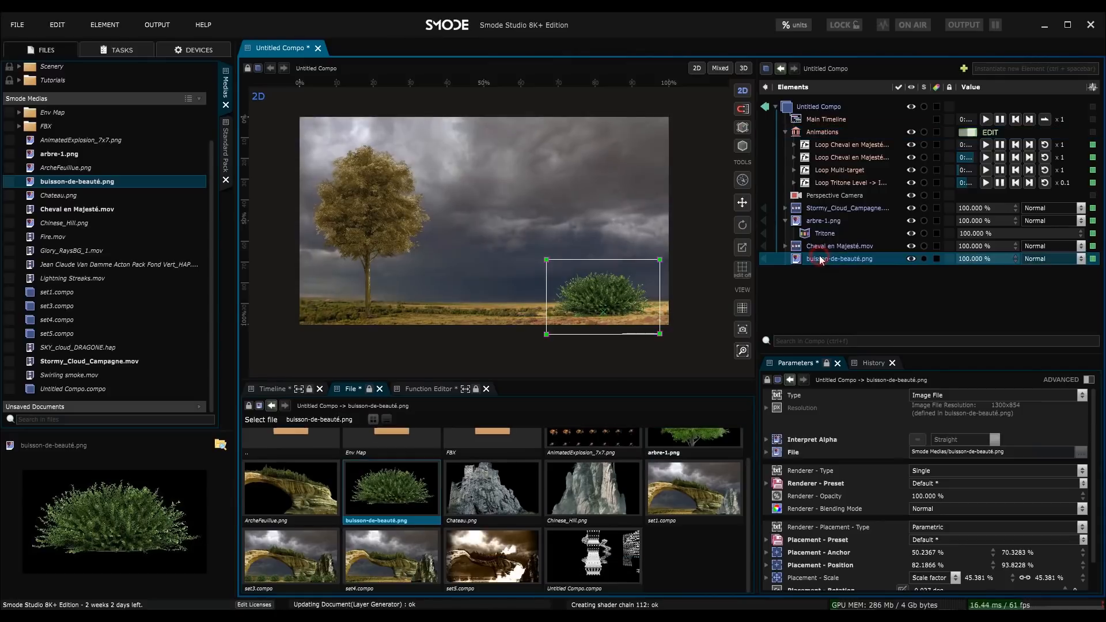
right_click(972, 257)
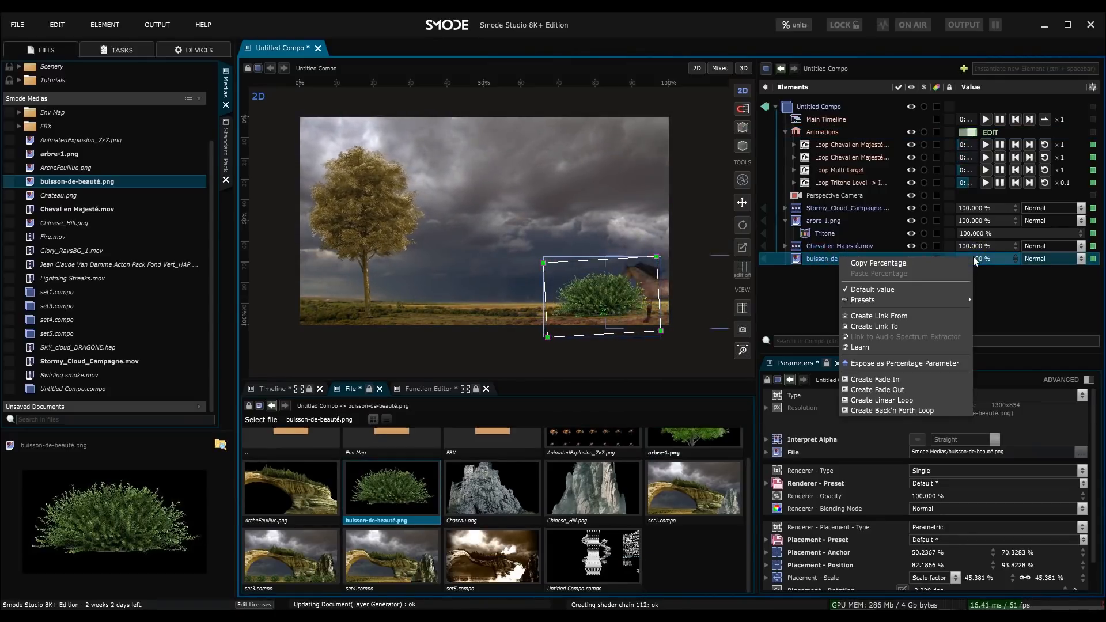
click(908, 380)
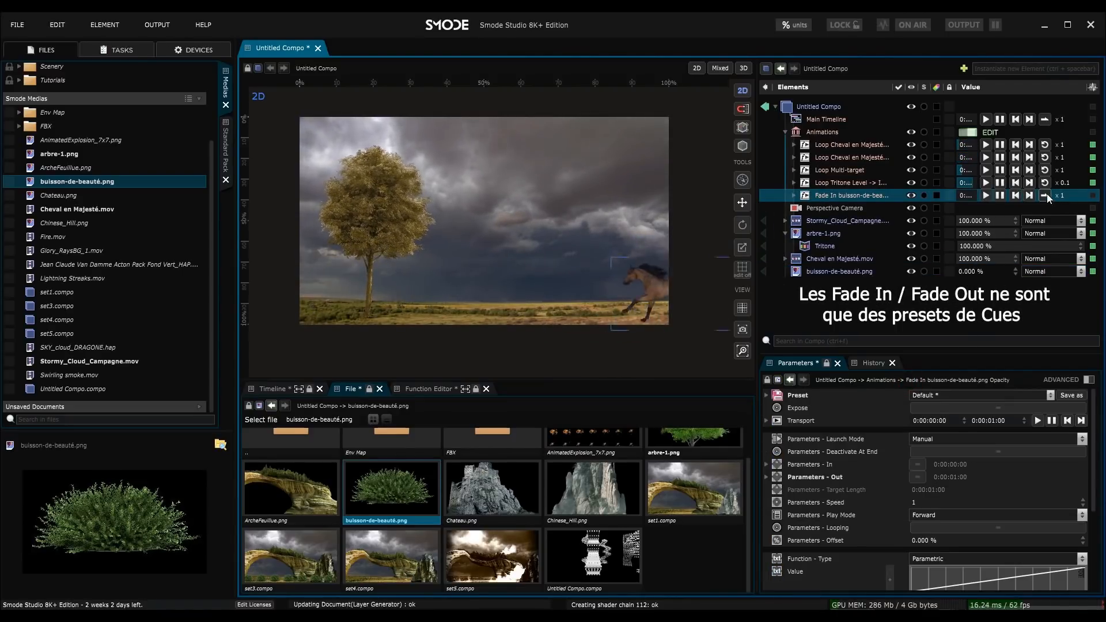
Step: Play the bush's fade-in, reset it to the start and play it again
click(986, 196)
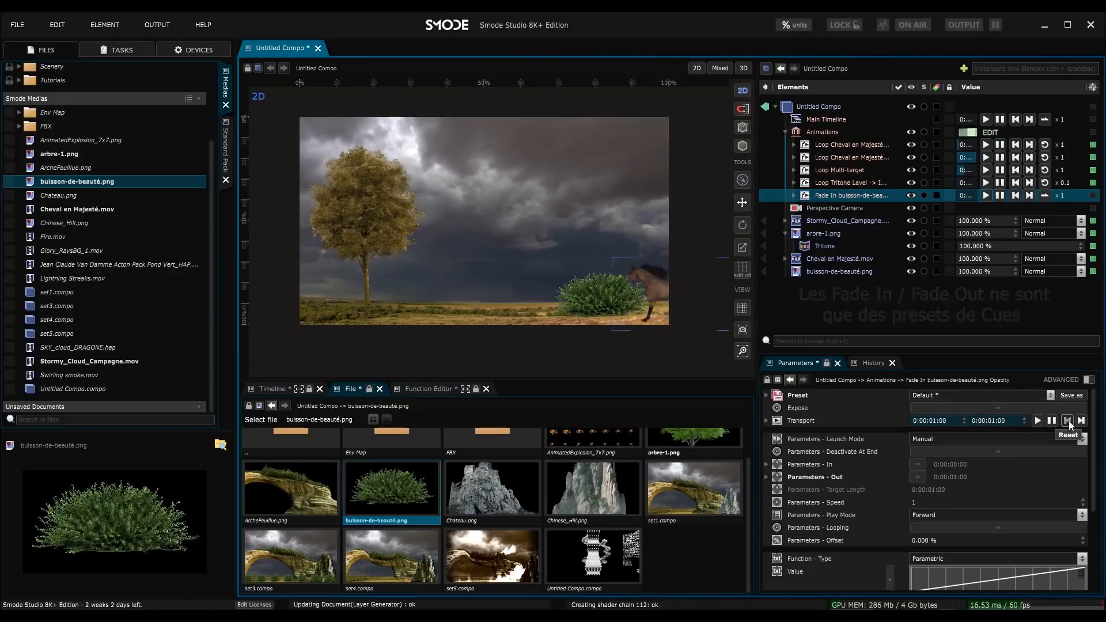
click(1014, 194)
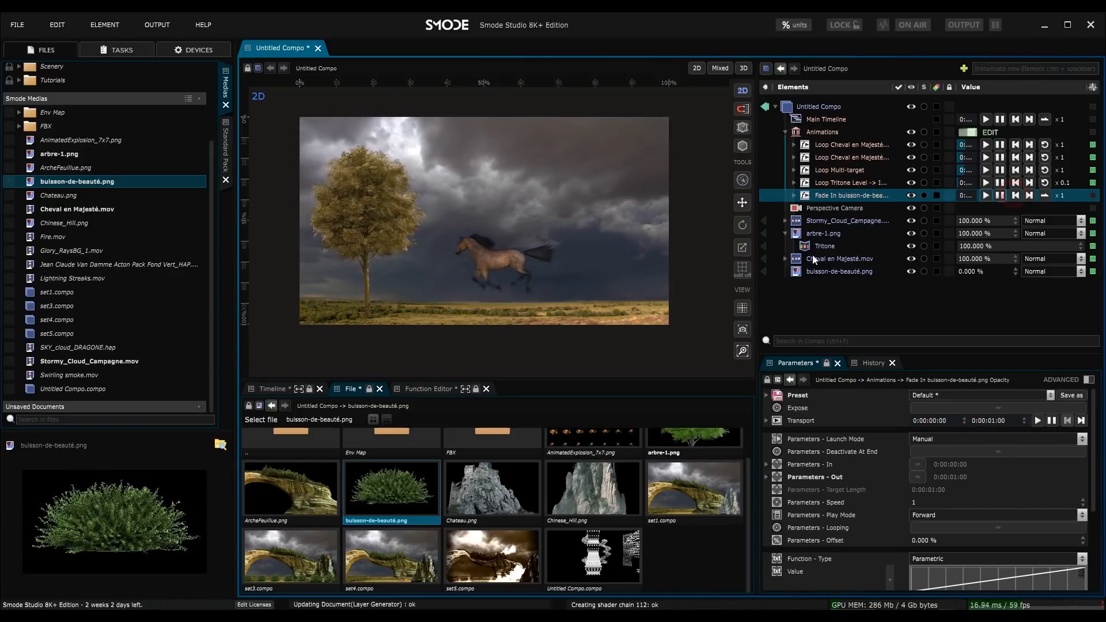
click(986, 196)
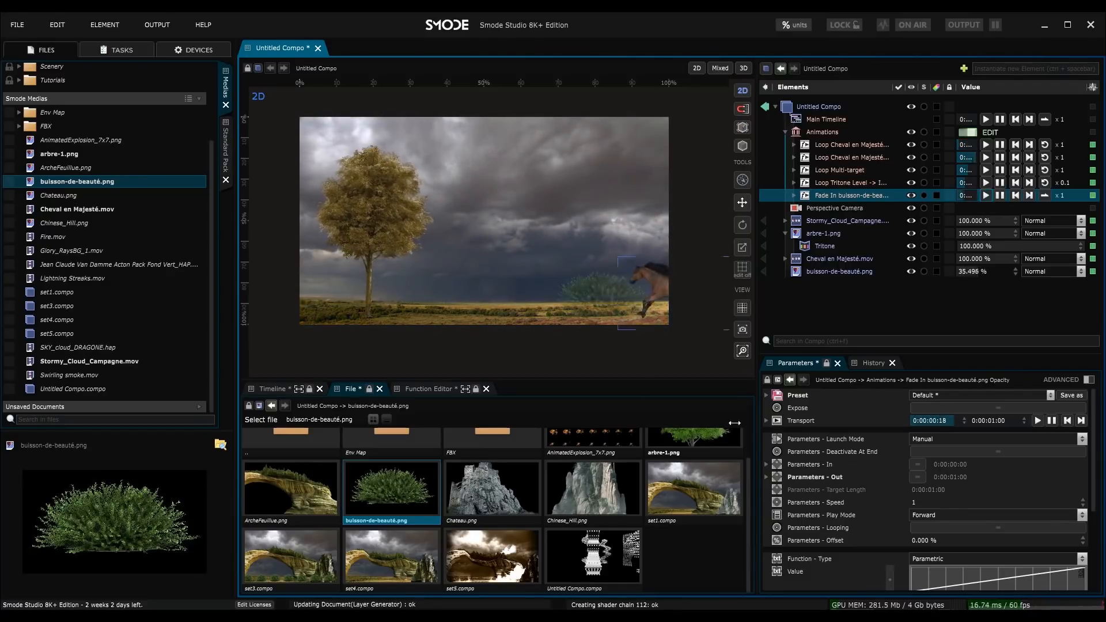